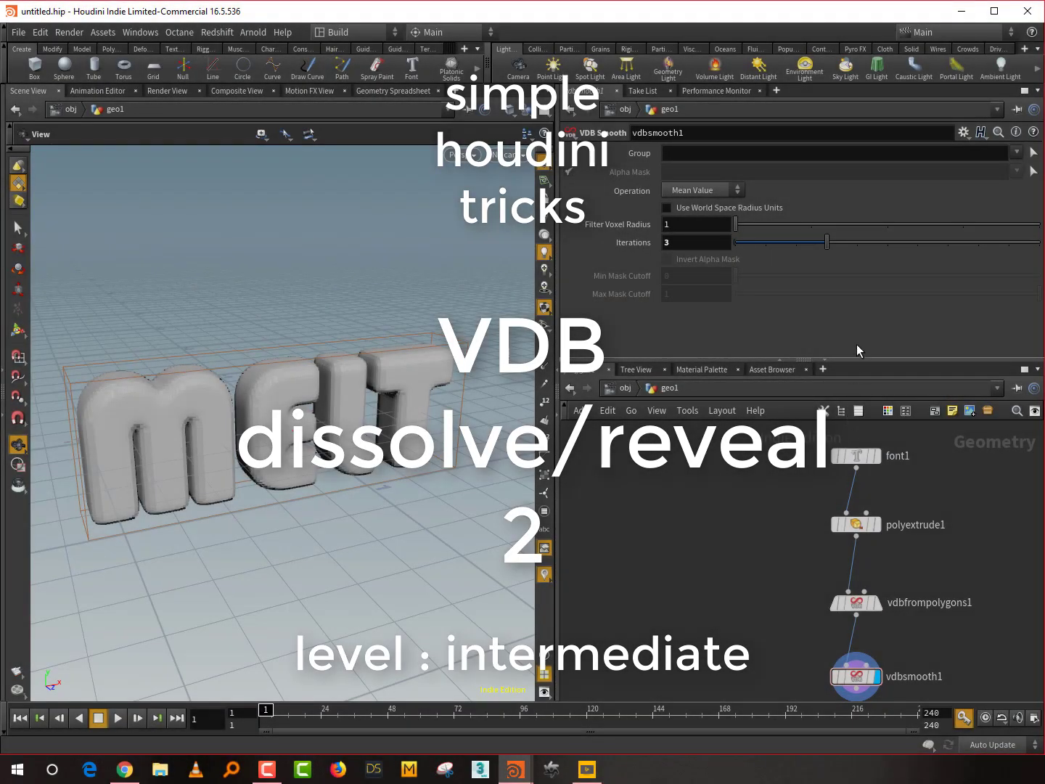
Step: Compare the blocky unsmoothed and the smoothed VDB versions of the MELT text
left_click_drag(864, 361, 865, 313)
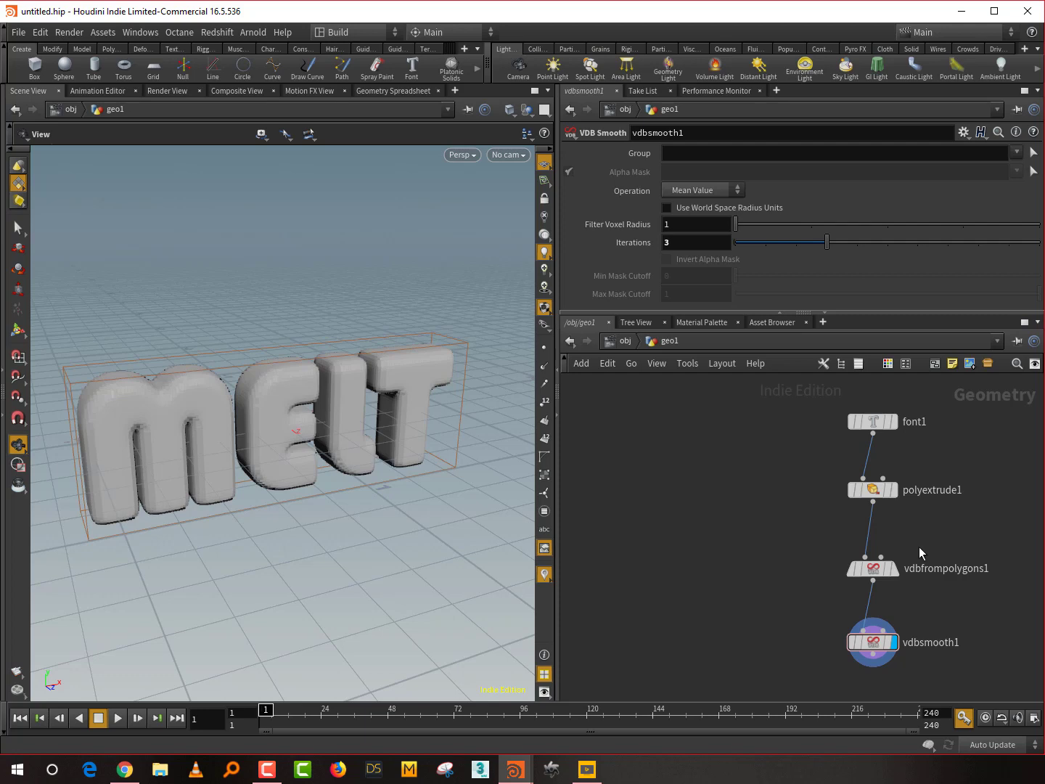
left_click_drag(316, 386, 349, 441)
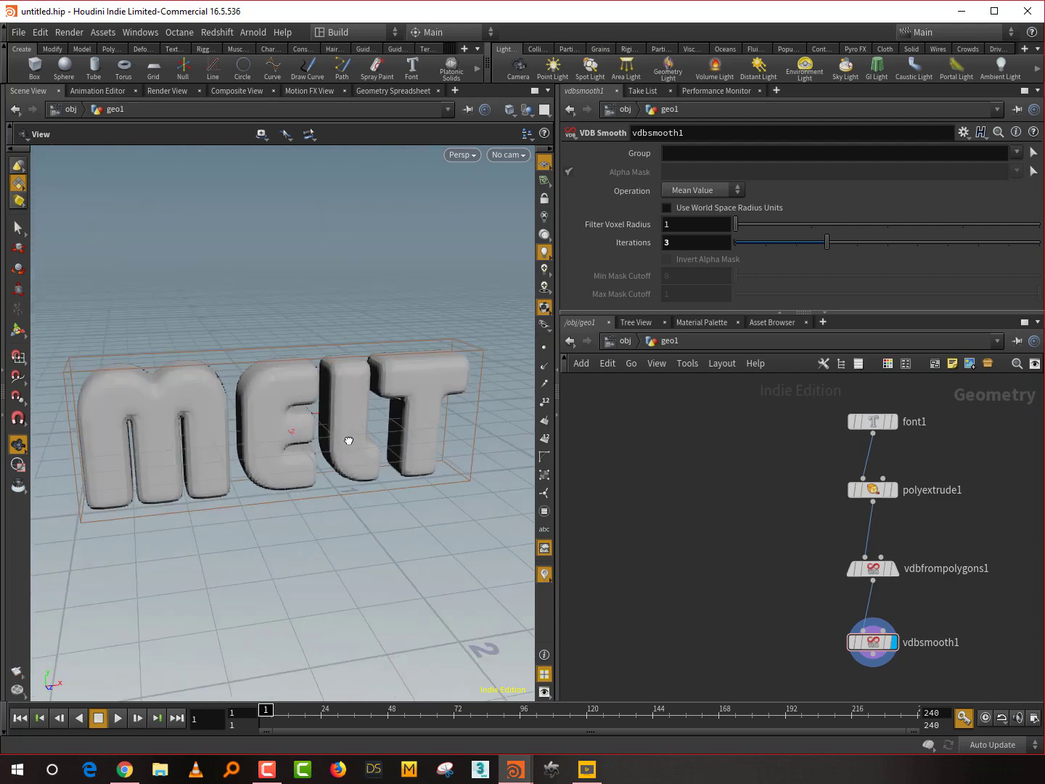
left_click(893, 568)
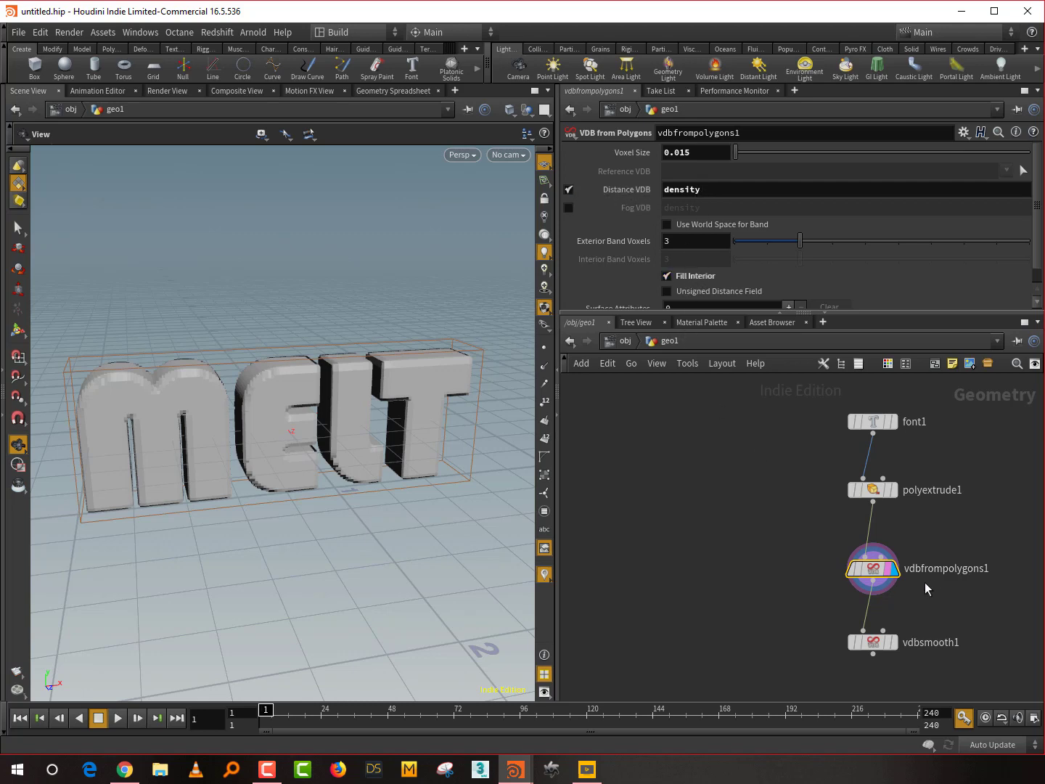
scroll(907, 595, "up", 2)
left_click(892, 613)
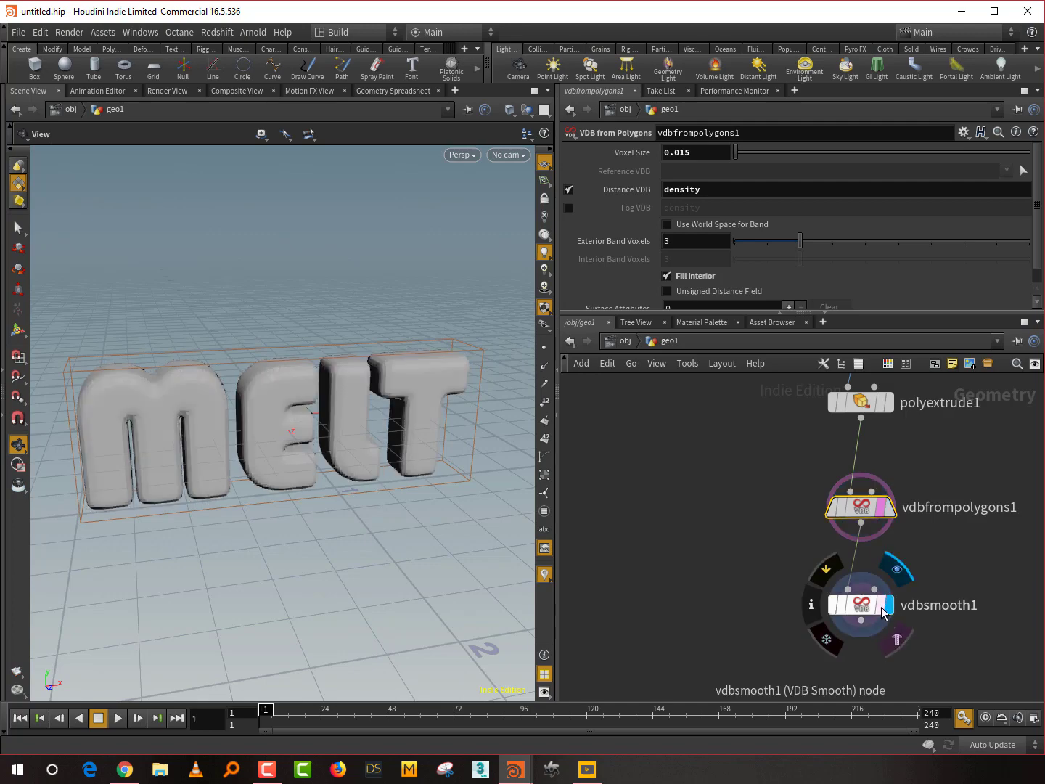
scroll(320, 450, "up", 2)
mouse_move(319, 449)
left_mouse_down()
mouse_move(367, 449)
mouse_move(333, 467)
mouse_move(310, 455)
left_mouse_up()
middle_click_drag(777, 555, 783, 584)
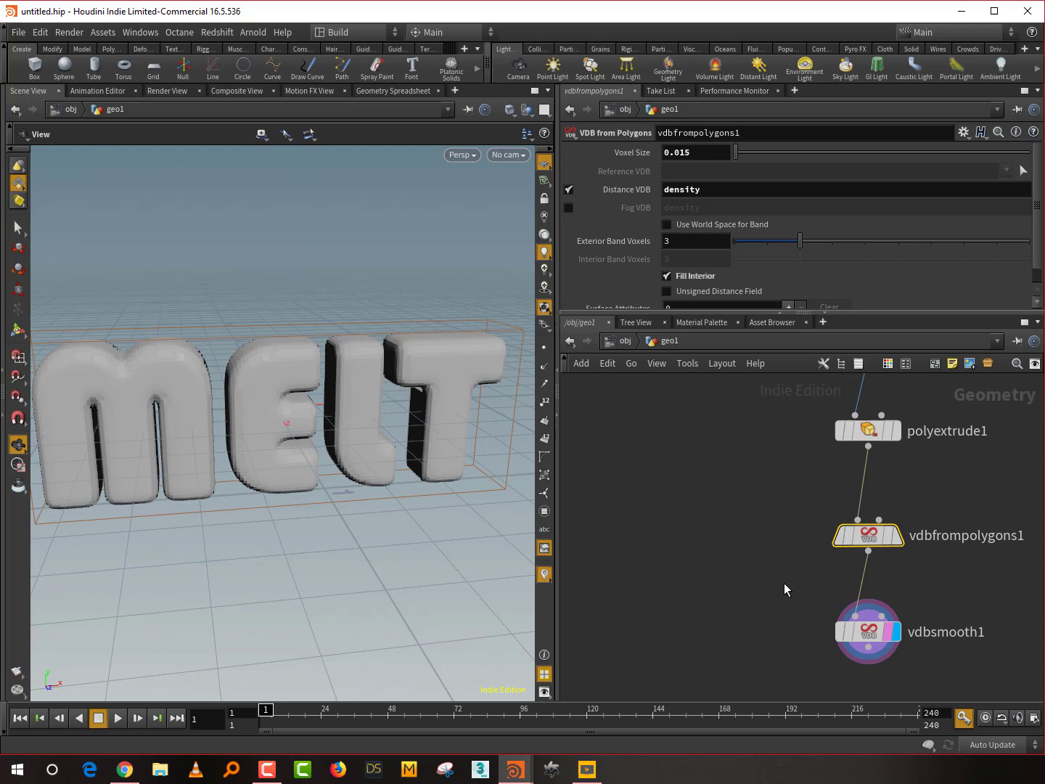
Step: Add a Box node, box1, to the geo1 network
key("Tab")
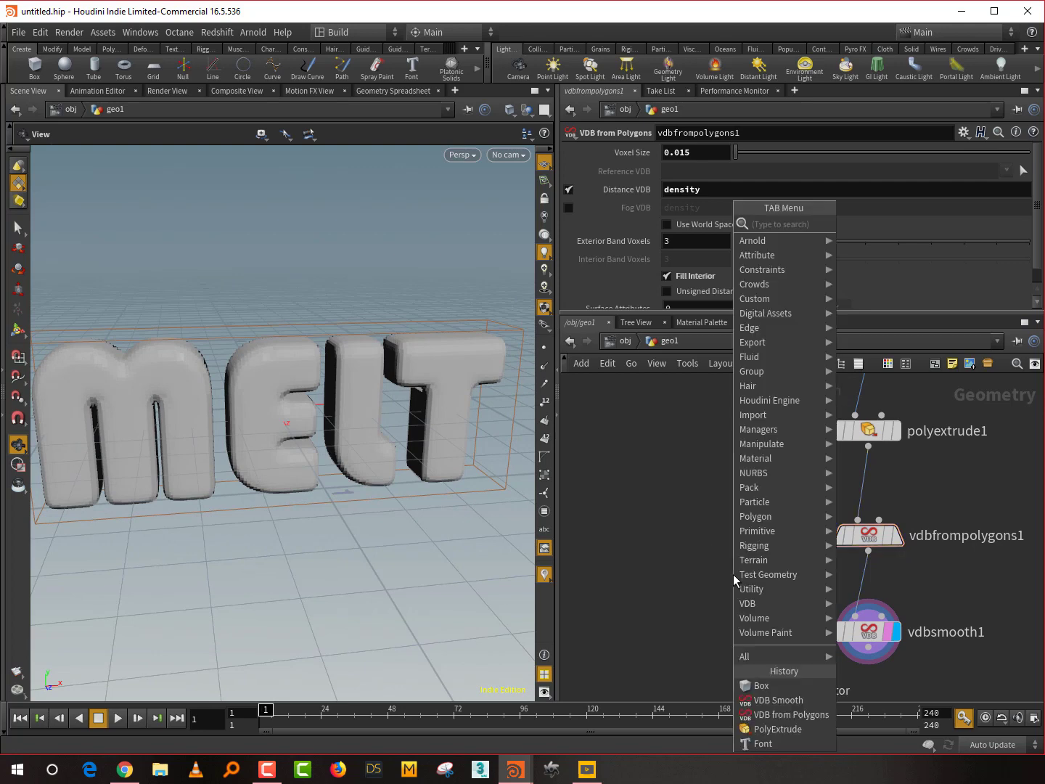
type("box")
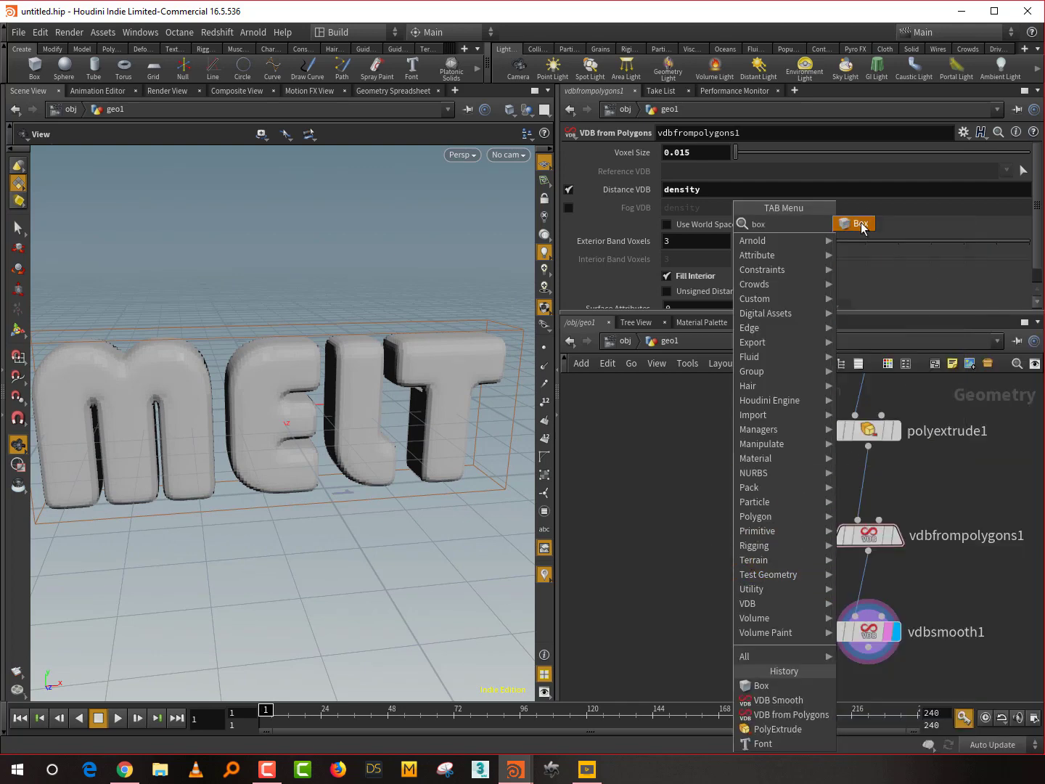
key("Return")
left_click(646, 511)
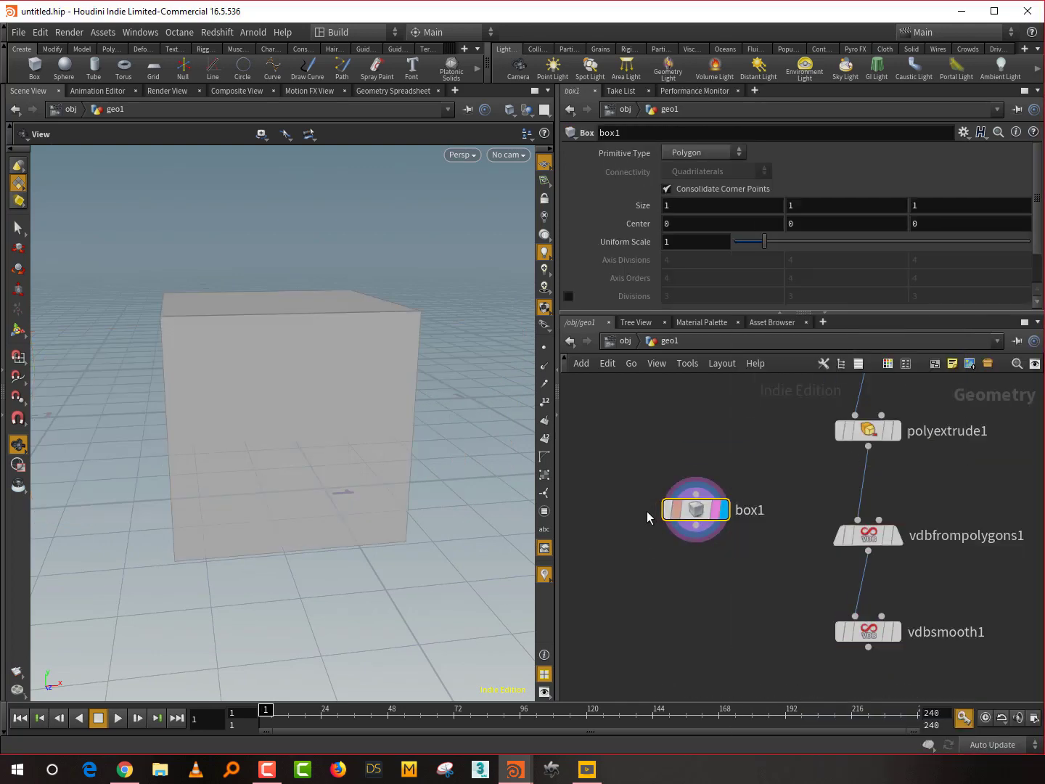
Step: Resize the box to 2.85261 × 1.40457 × 1.10747 against a wireframe vdbsmooth1 reference
left_click(891, 631)
left_click_drag(500, 590, 409, 494)
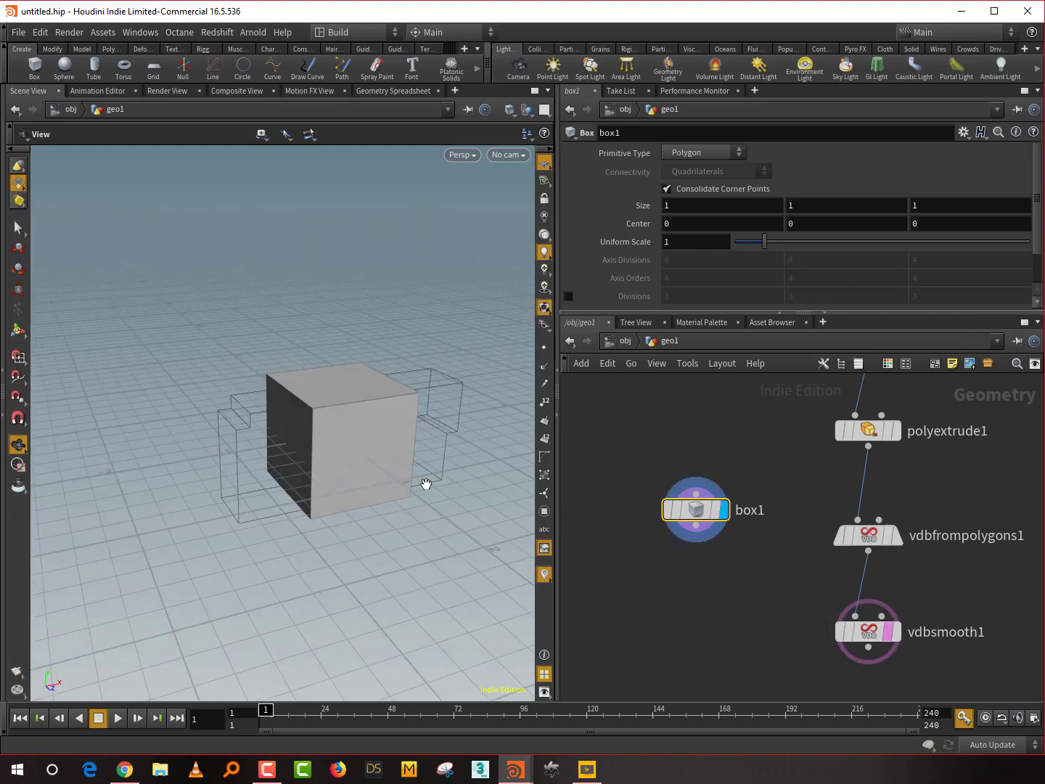
key("Return")
left_click_drag(293, 450, 182, 467)
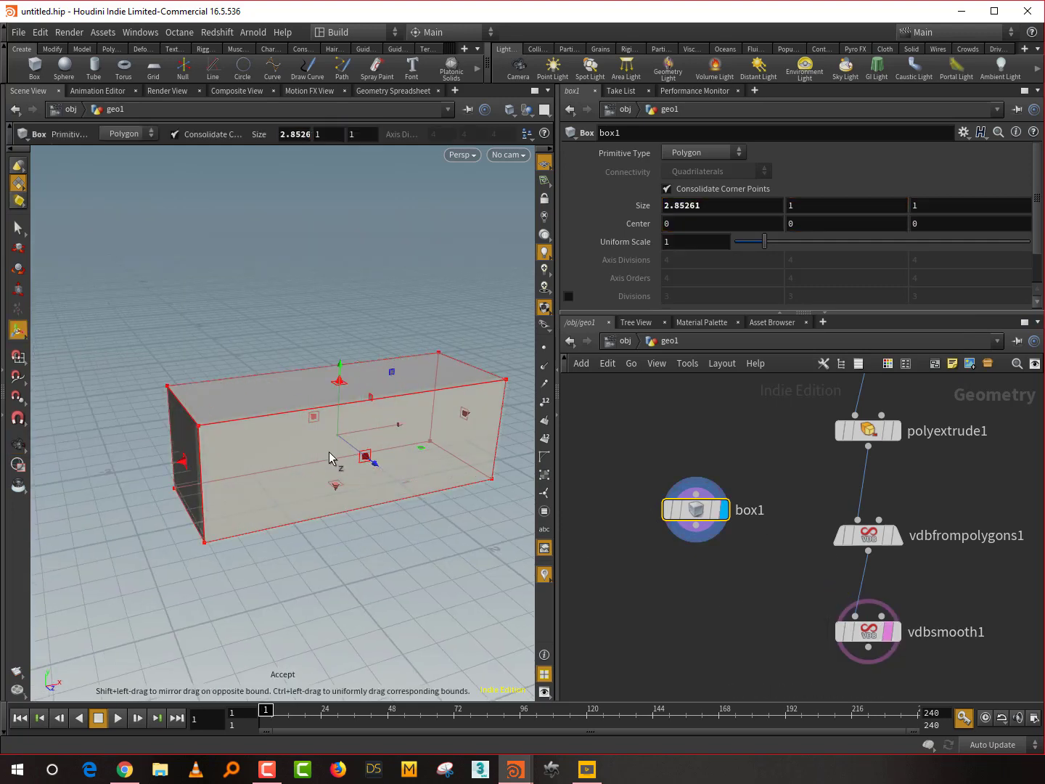
left_click_drag(366, 465, 370, 465)
left_click_drag(340, 381, 341, 359)
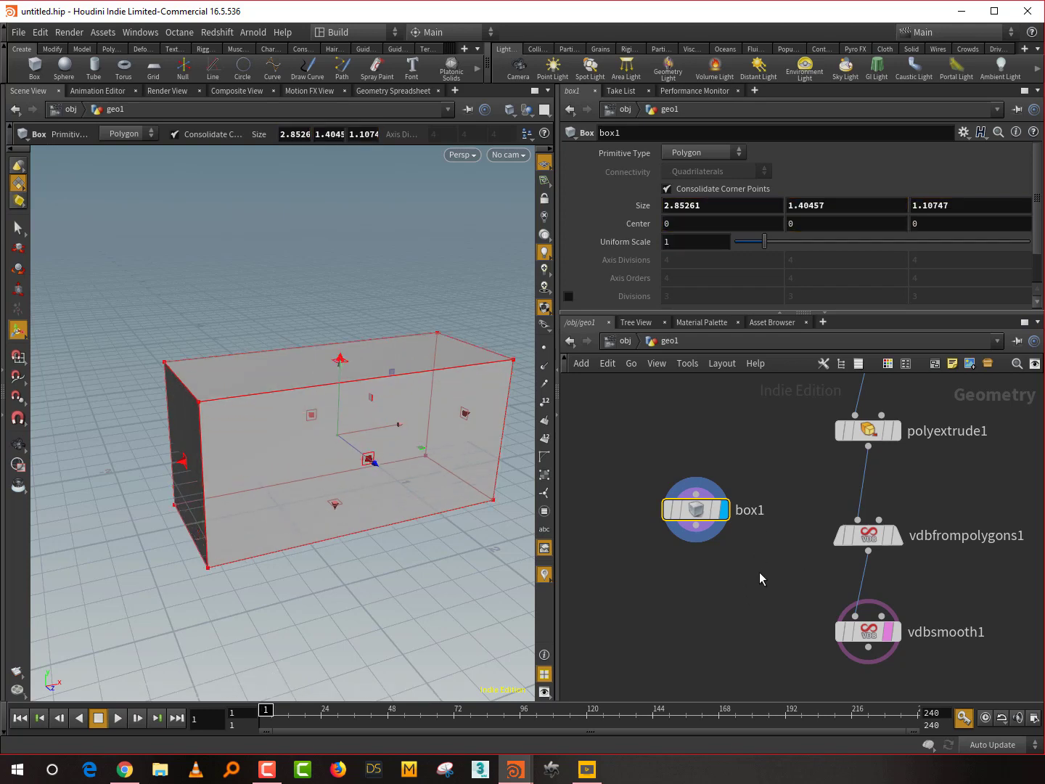
Step: Duplicate vdbfrompolygons1 as vdbfrompolygons2, feed box1 into it and display it
left_click_drag(794, 584, 944, 512)
key("ctrl+c")
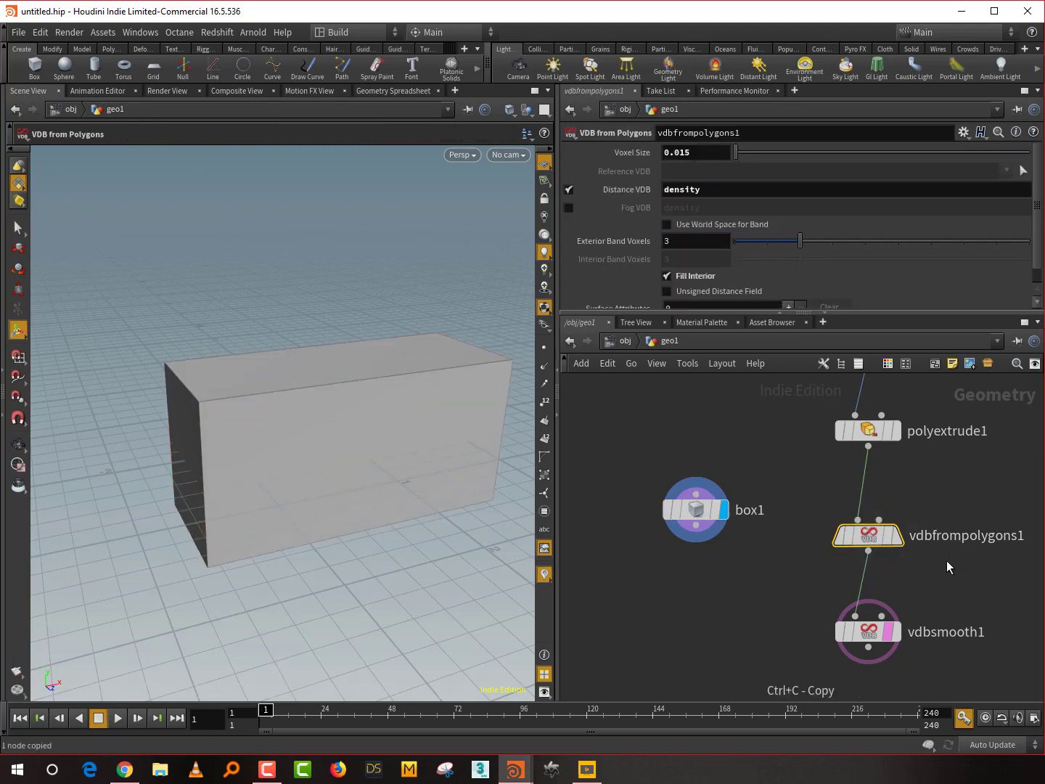
key("ctrl+v")
left_click_drag(908, 561, 696, 525)
left_click(722, 572)
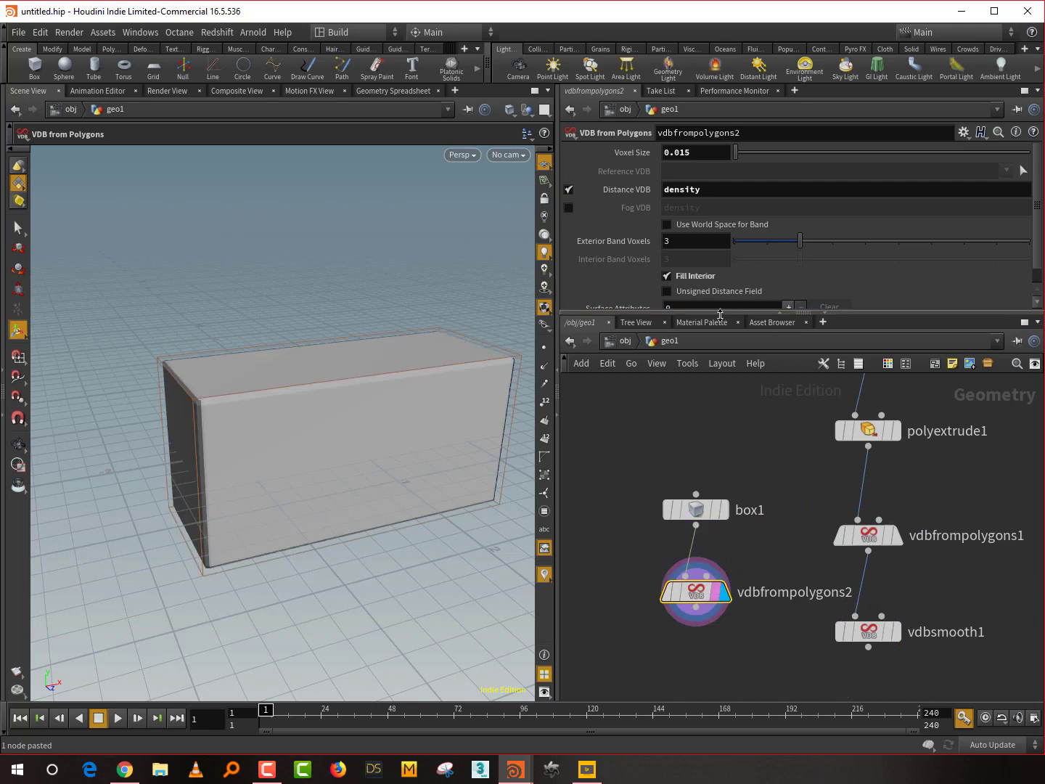
Step: Set vdbfrompolygons2's Exterior Band Voxels to 10
left_click_drag(759, 315, 759, 356)
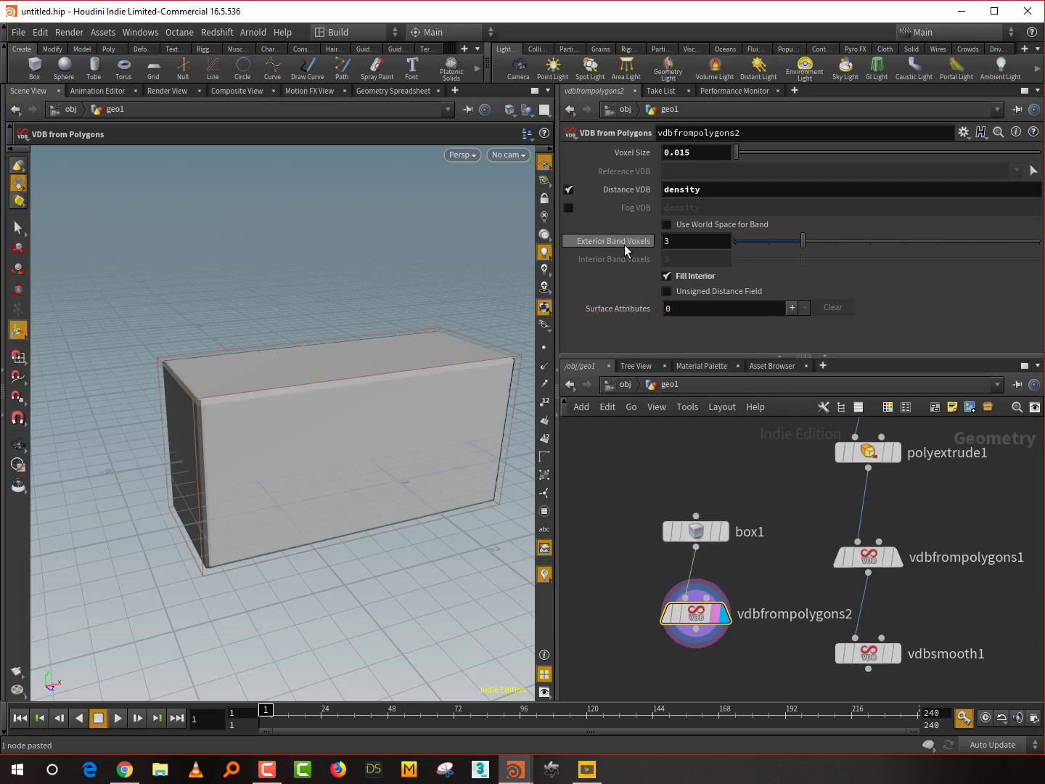
left_click(668, 241)
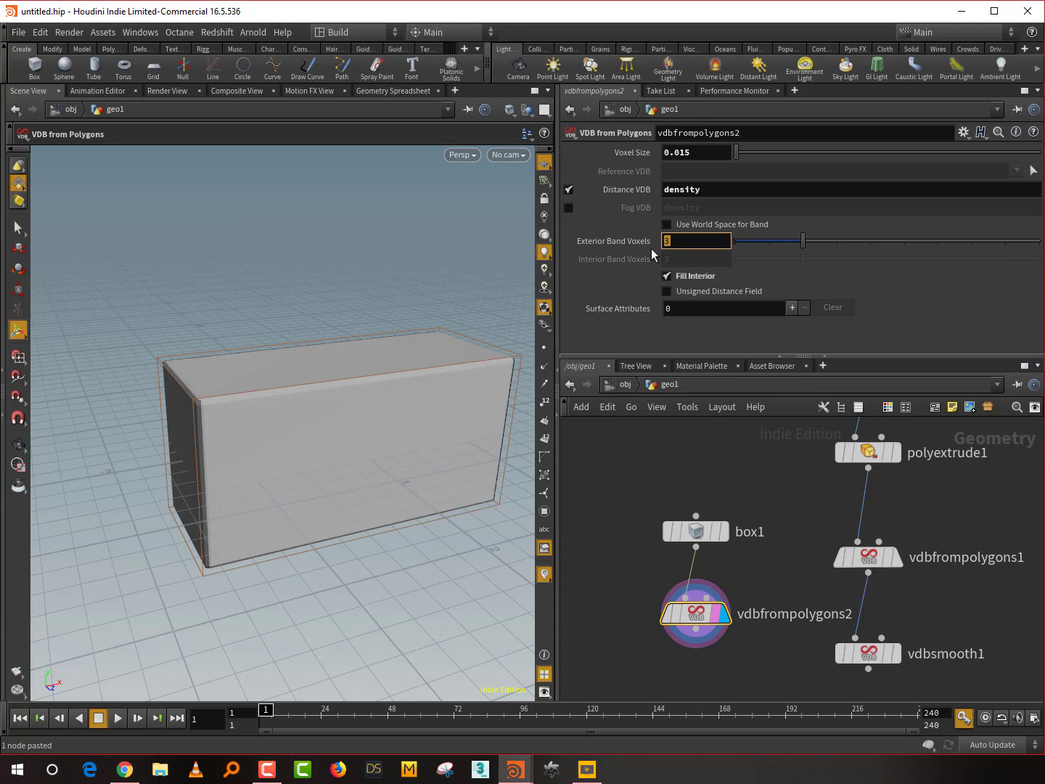
key("Return")
key("Escape")
left_click_drag(420, 479, 472, 472)
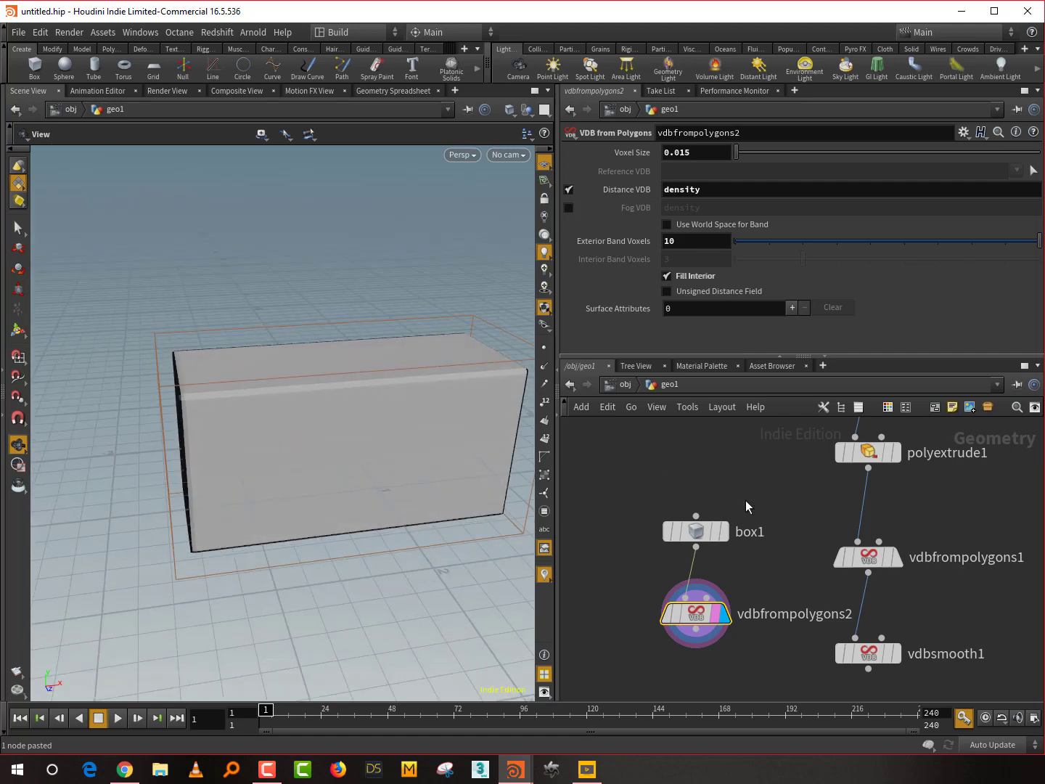
middle_click_drag(689, 609, 716, 620)
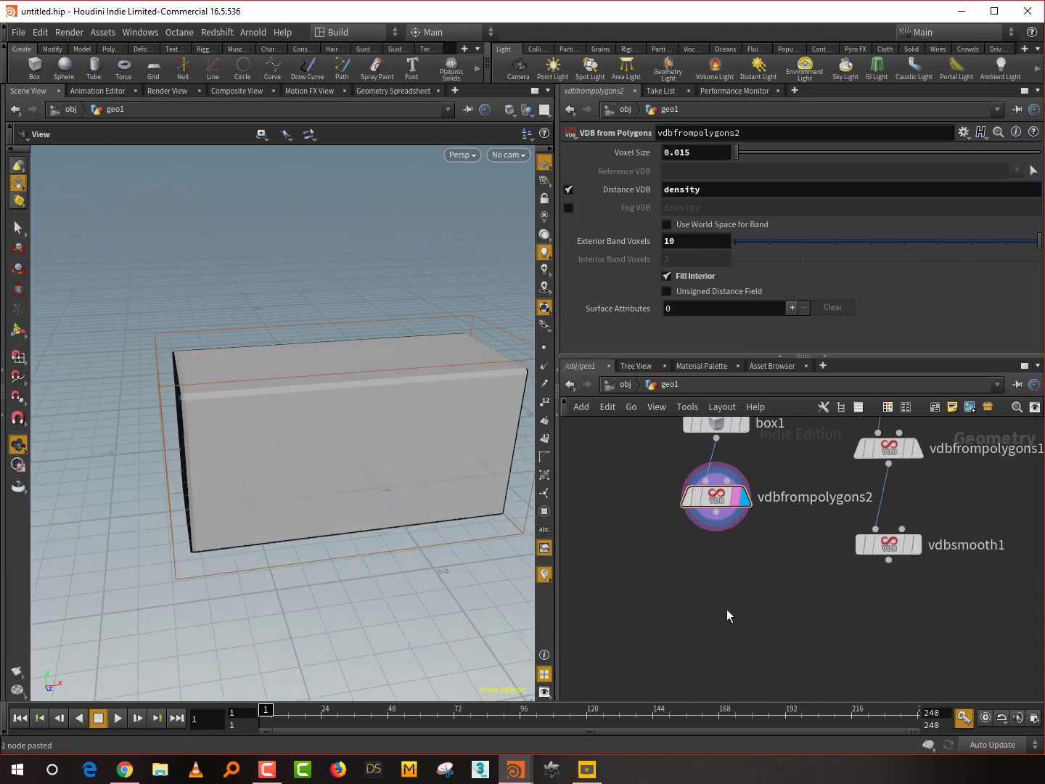
Step: Add a Volume VOP node, volumevop1, below vdbfrompolygons2
key("Tab")
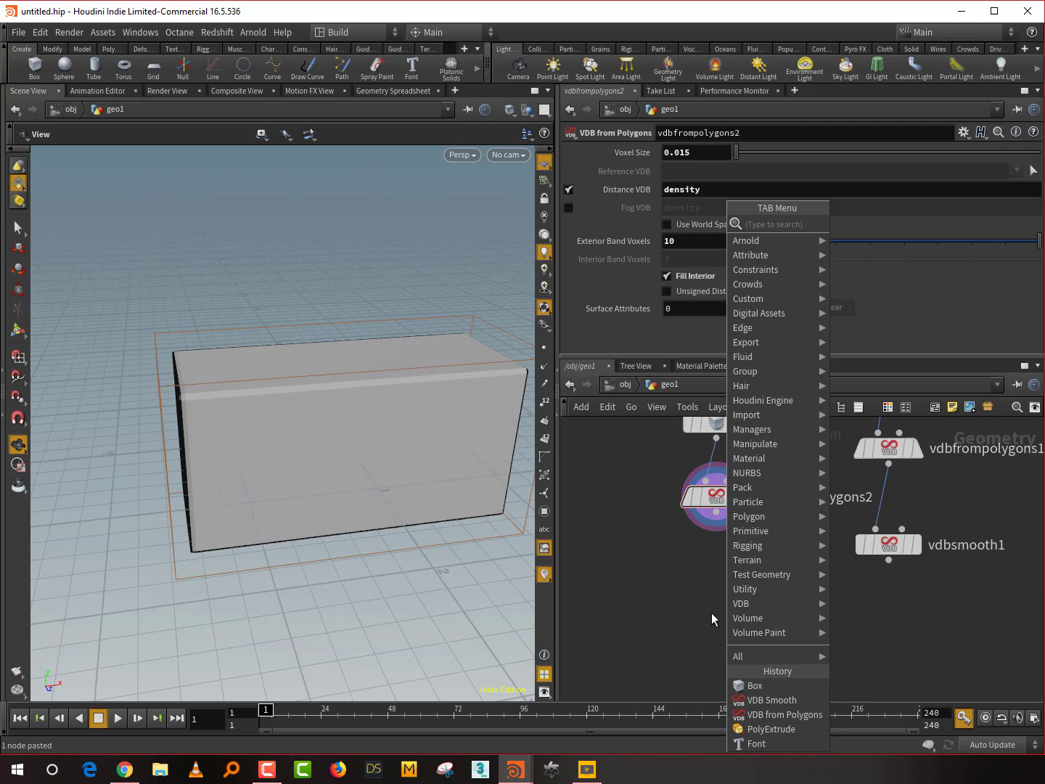
type("vop")
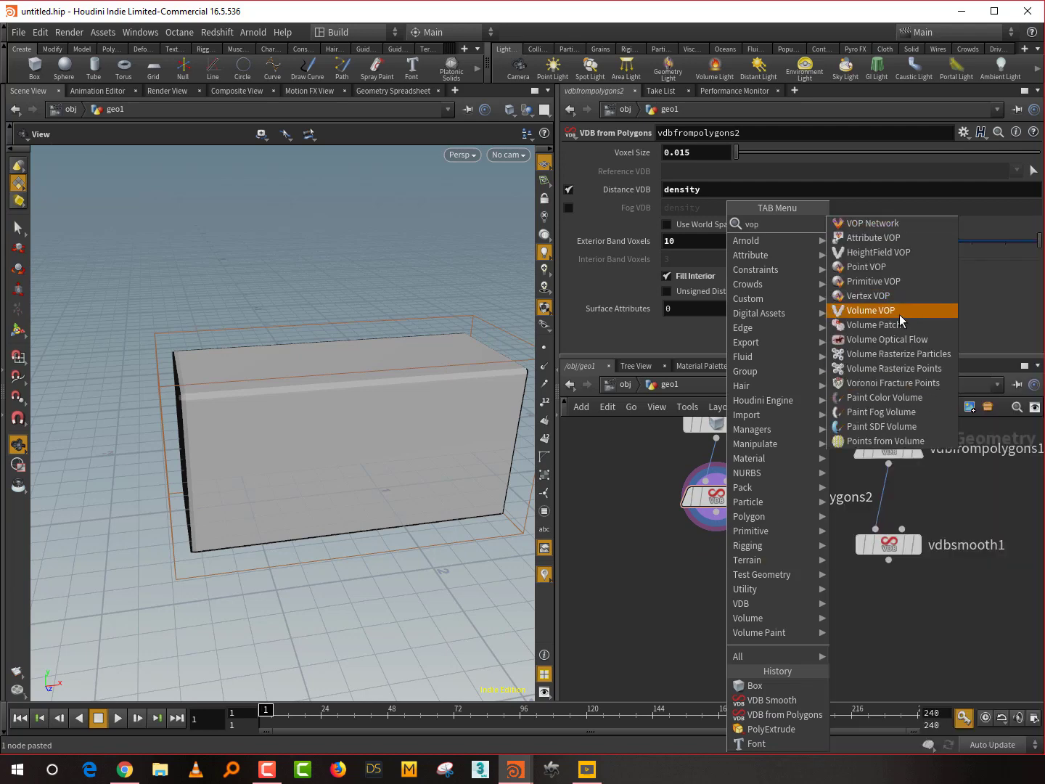
left_click(899, 308)
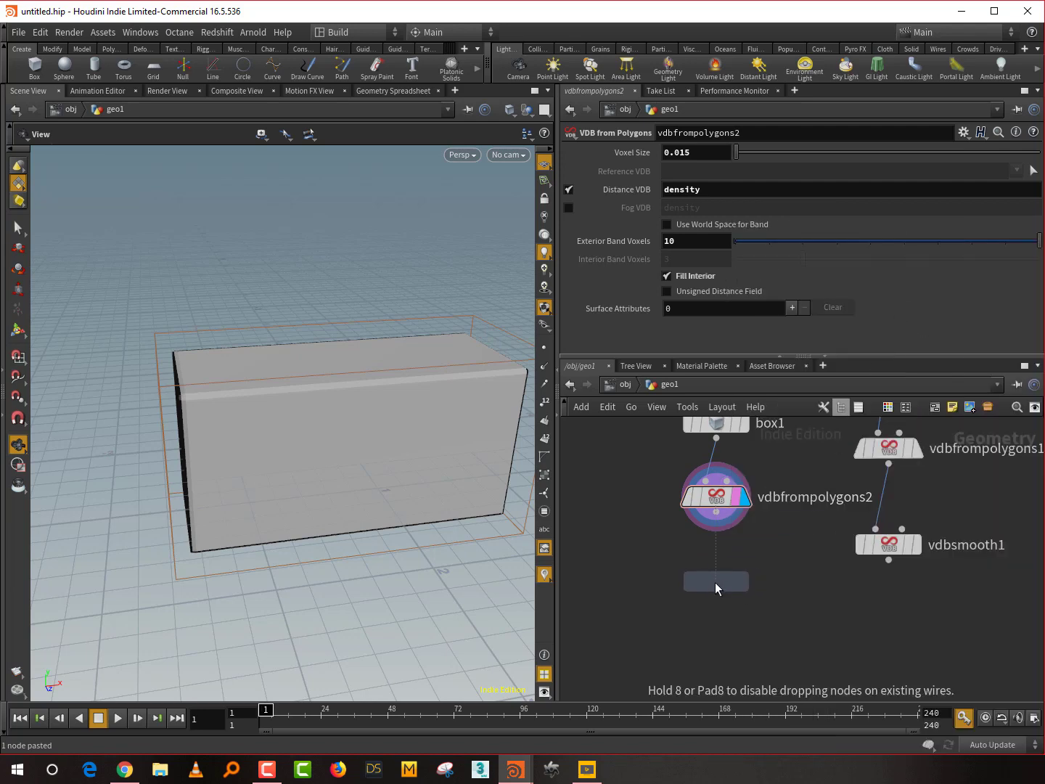
left_click(715, 582)
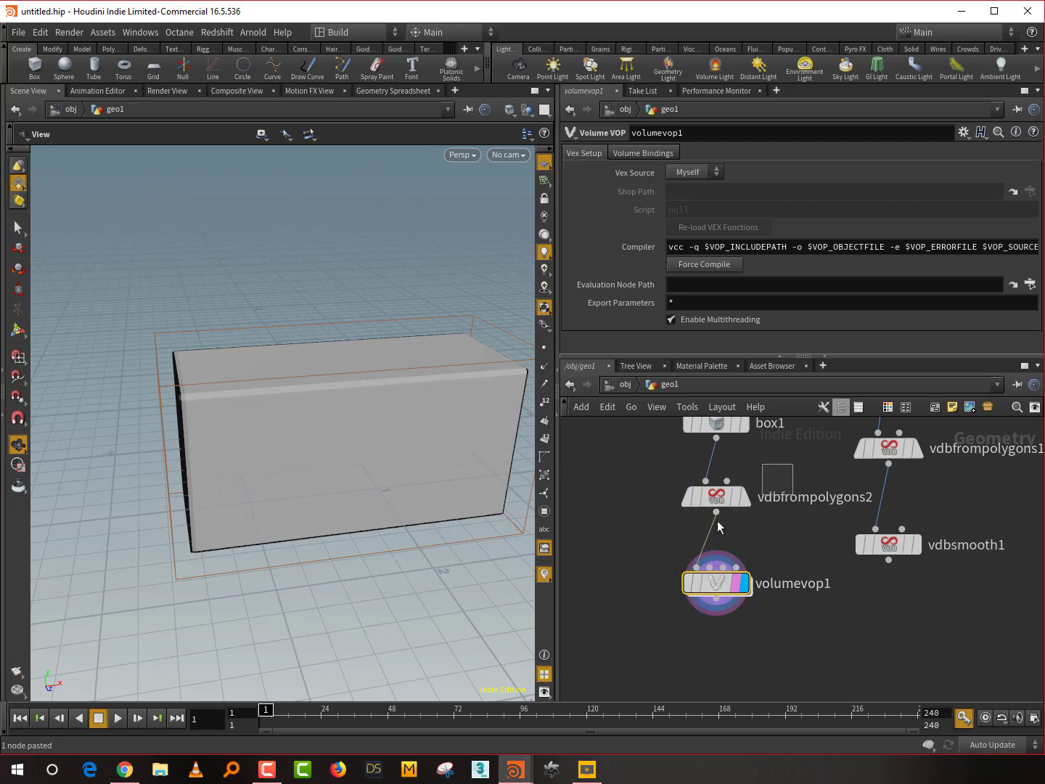
Step: Change vdbfrompolygons2's Voxel Size from 0.015 to 0.02
left_click(715, 496)
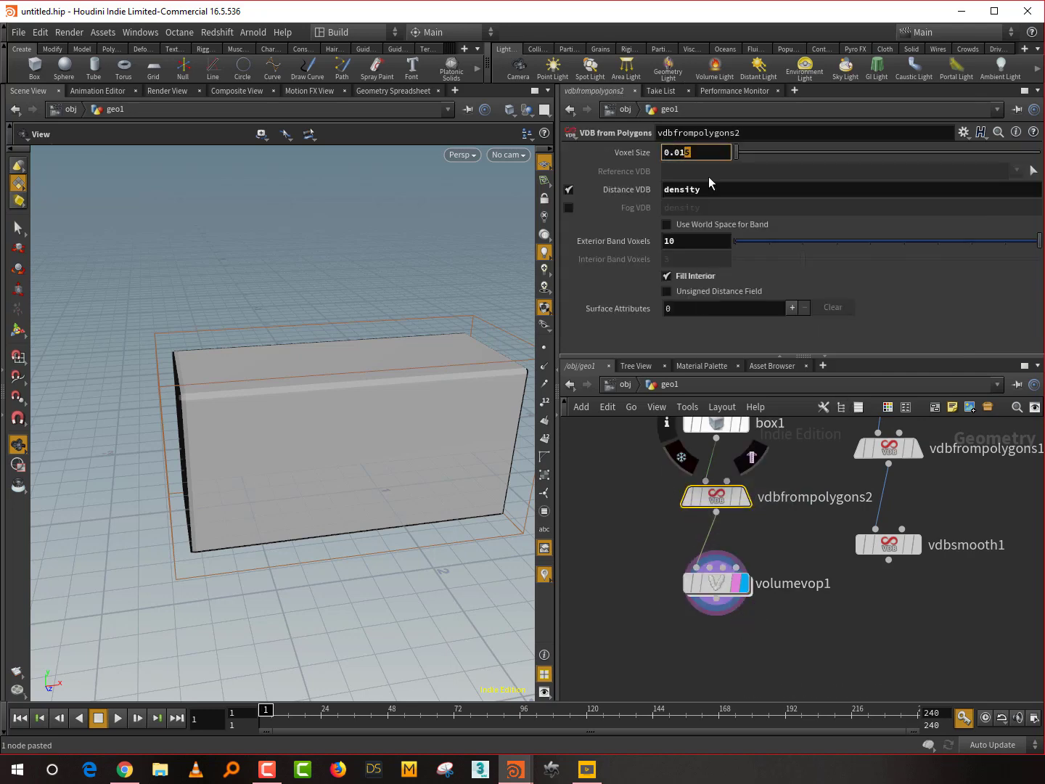
key("BackSpace")
type("2")
key("Return")
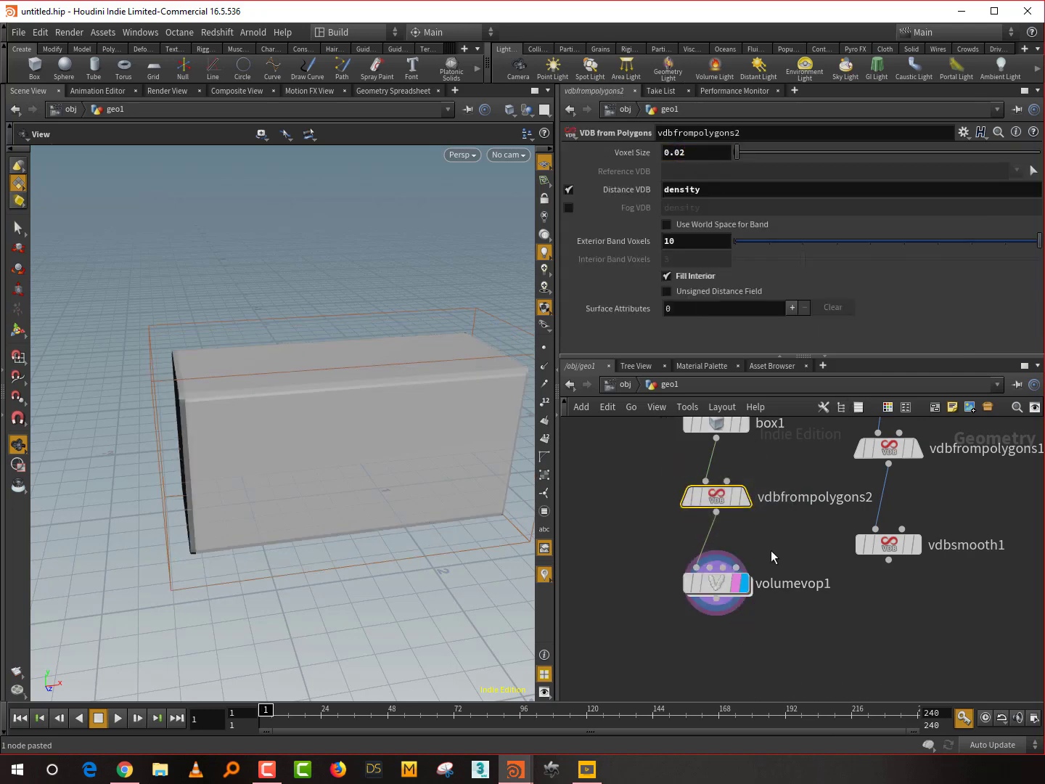
Step: Inside volumevop1, rearrange the output node and add a Turbulent Noise node
double_click(717, 590)
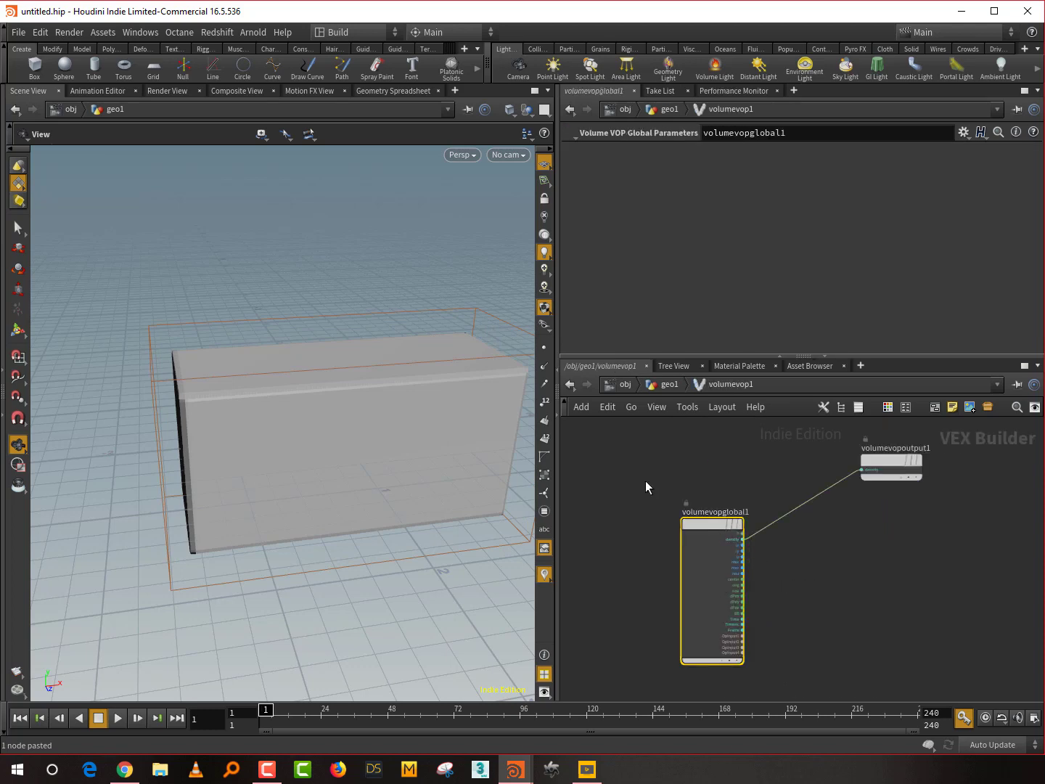
left_click_drag(559, 449, 515, 461)
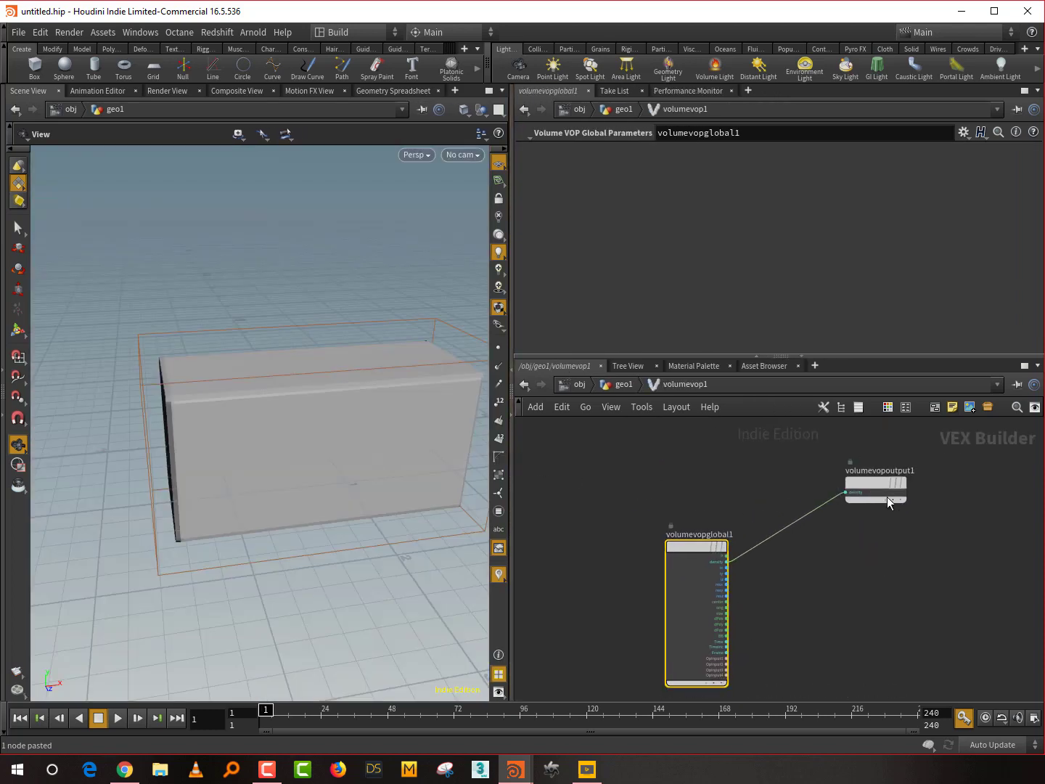
left_click_drag(892, 497, 954, 590)
scroll(769, 573, "up", 3)
left_click(738, 550)
middle_click_drag(738, 551, 752, 573)
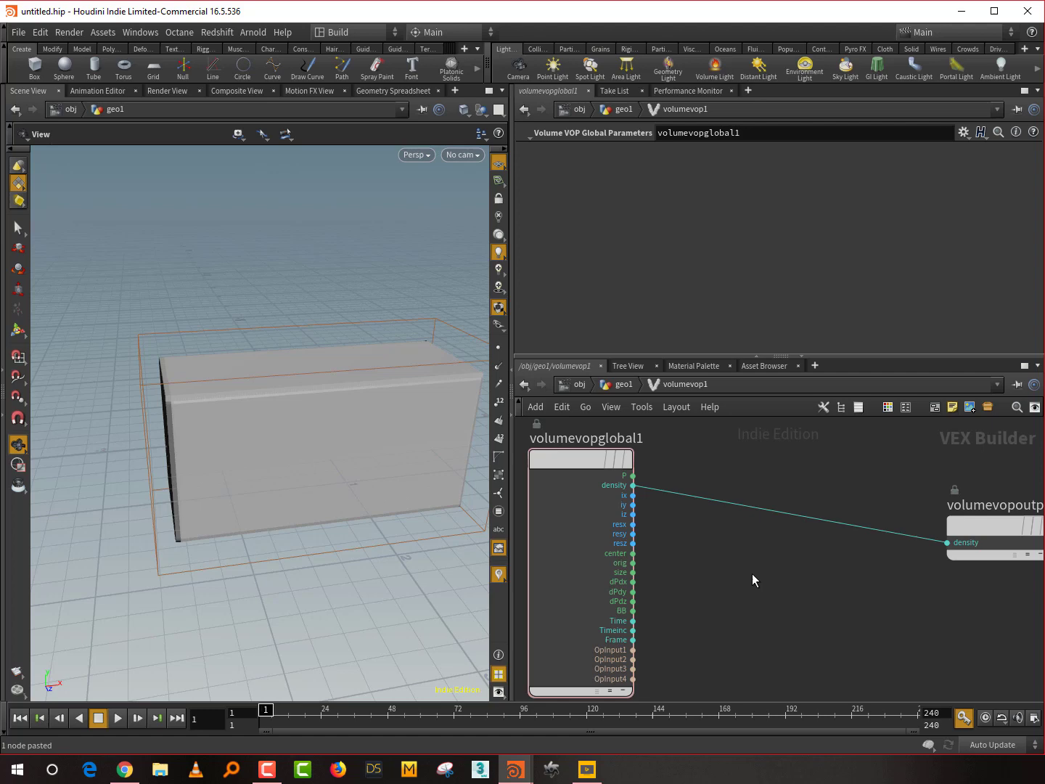
key("Tab")
type("tur")
key("Return")
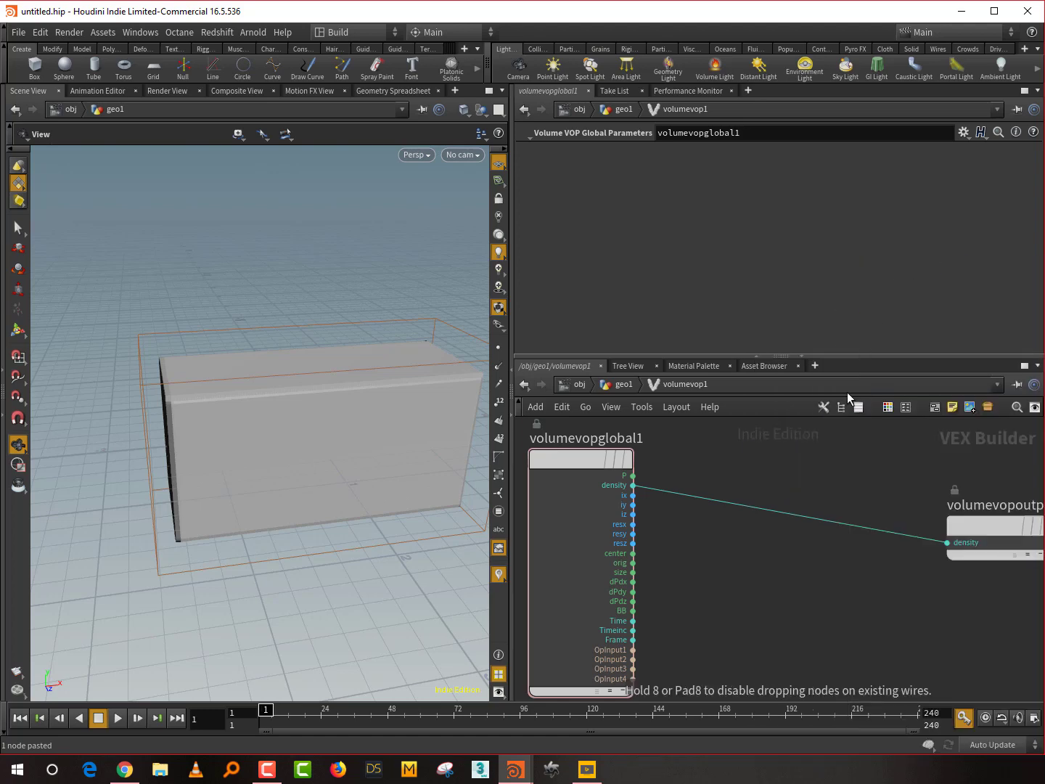
left_click(756, 590)
Step: Insert an Add node on the density wire, feeding P into the noise's pos and noise into Add
key("Tab")
type("add")
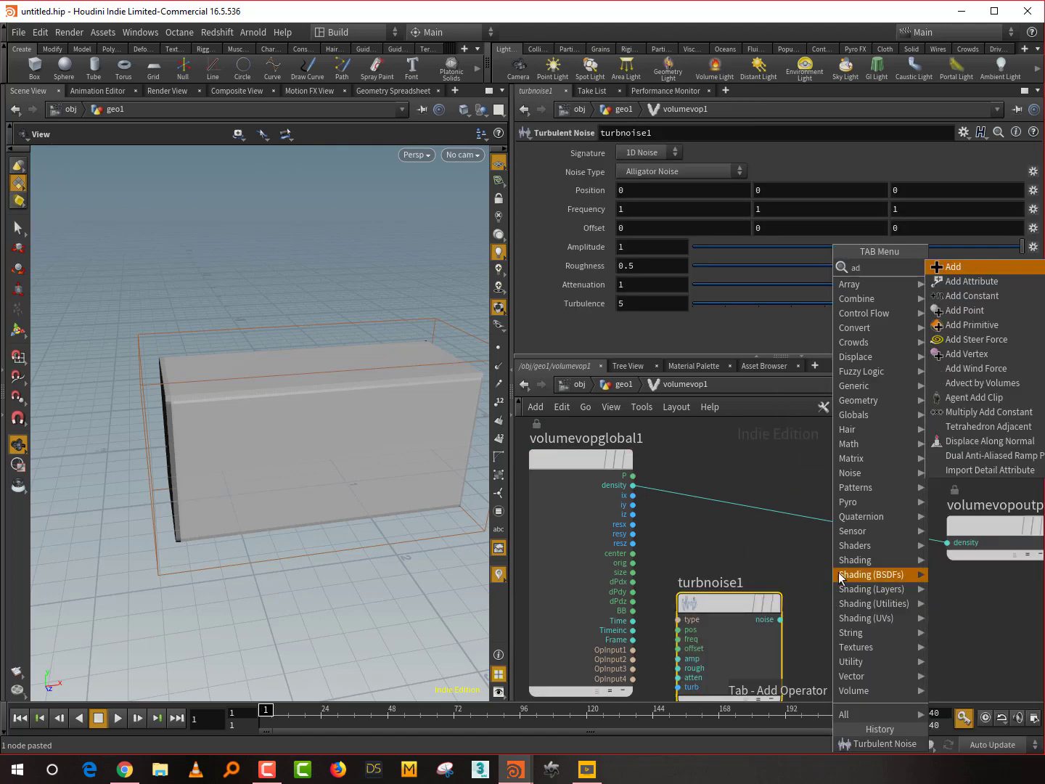
left_click(947, 265)
left_click(867, 531)
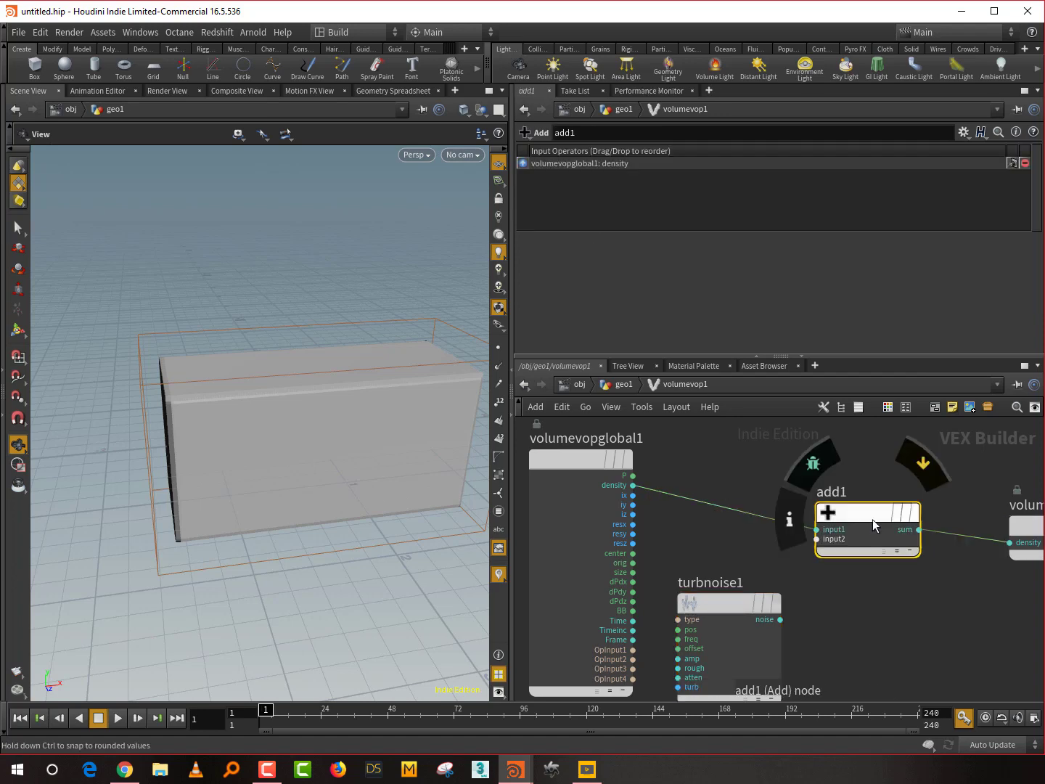
left_click(633, 475)
left_click(677, 629)
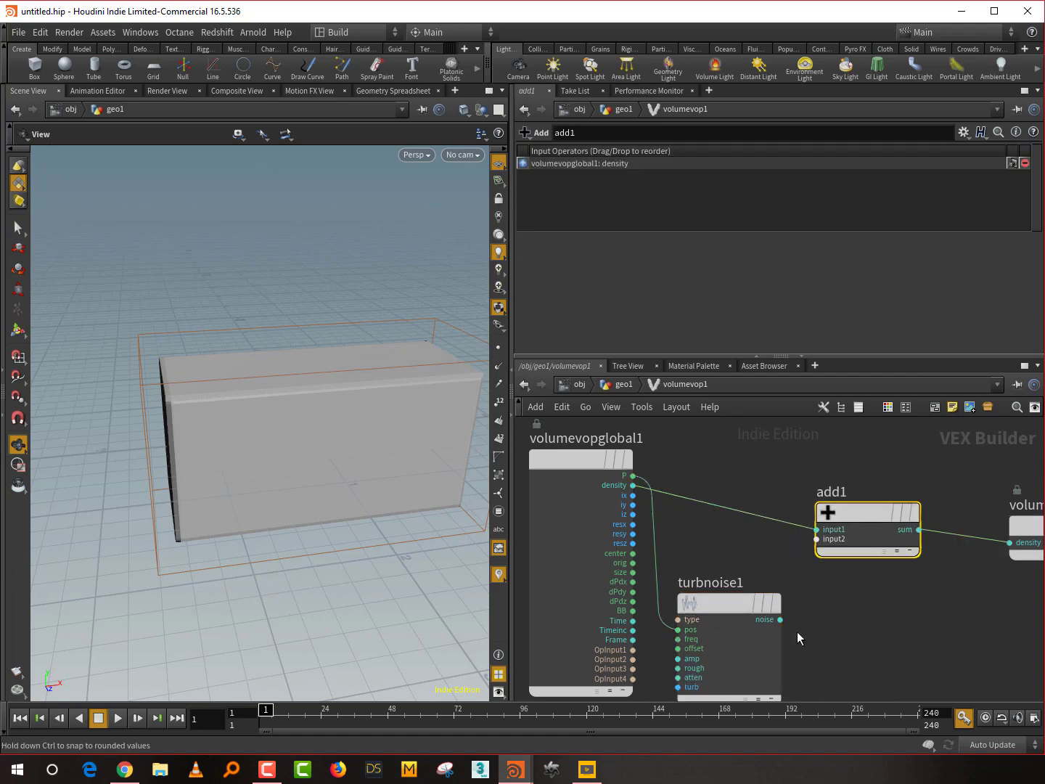
left_click(781, 620)
left_click(791, 547)
mouse_move(313, 463)
left_mouse_down()
mouse_move(368, 424)
mouse_move(314, 403)
mouse_move(277, 453)
mouse_move(304, 457)
left_mouse_up()
Step: Set turbnoise1 to Original Perlin Noise with Roughness 0.163 and Frequency 3.3
left_click(755, 645)
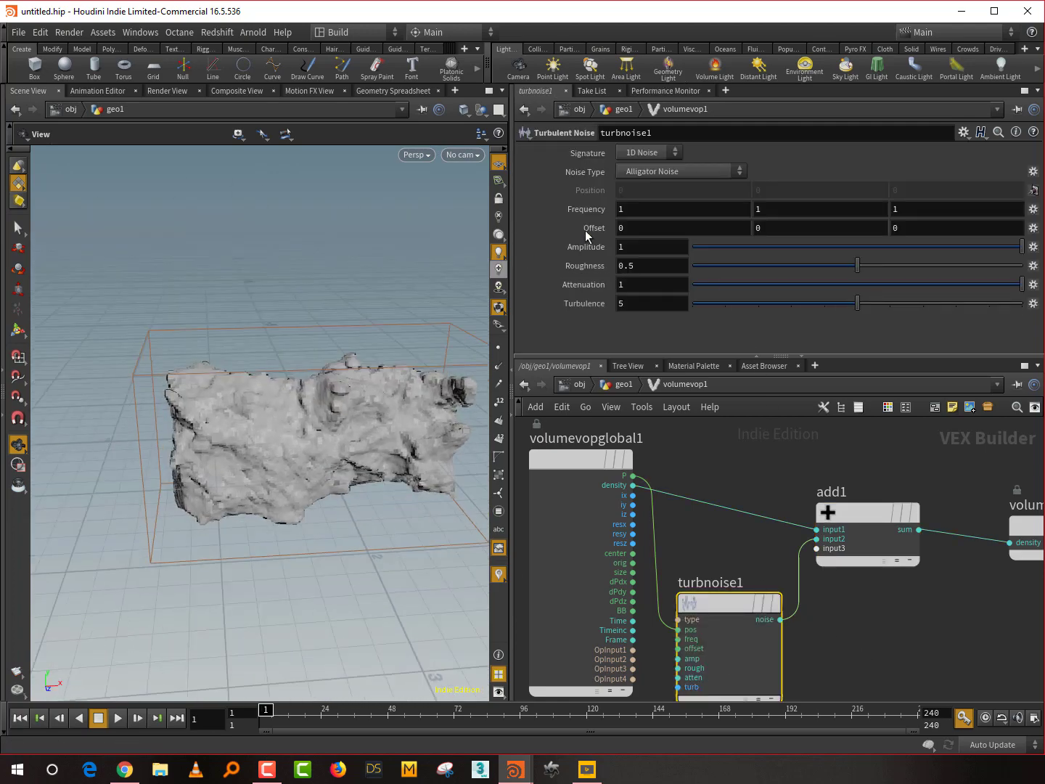
left_click(746, 265)
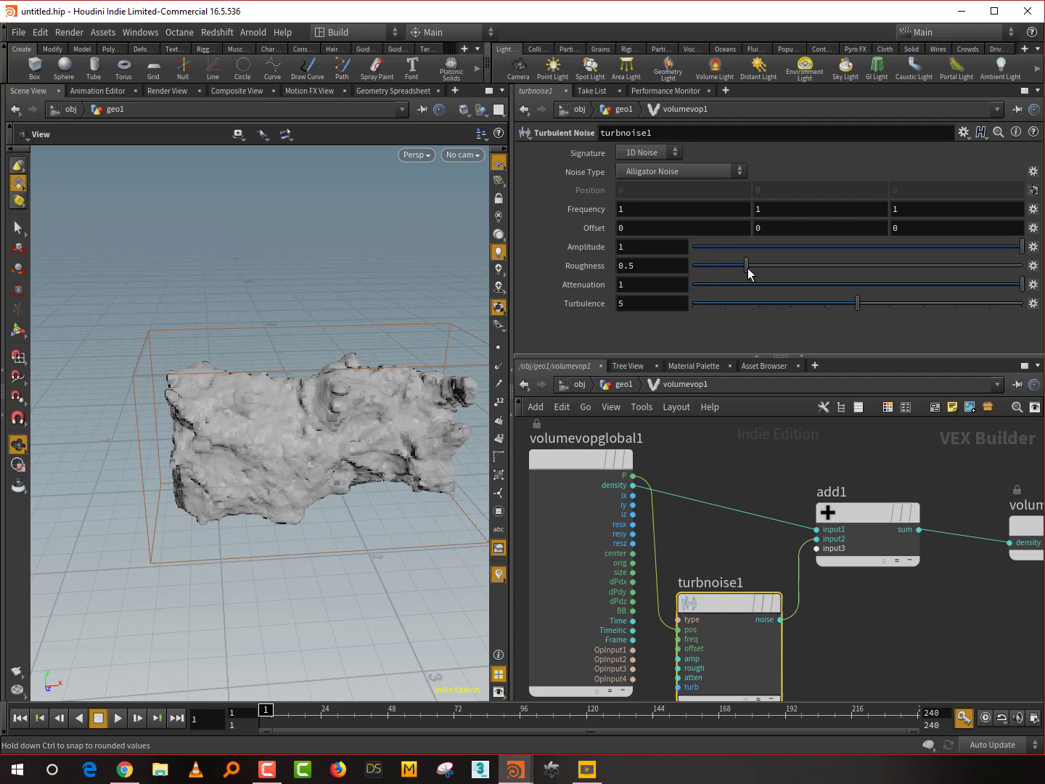
left_click(685, 172)
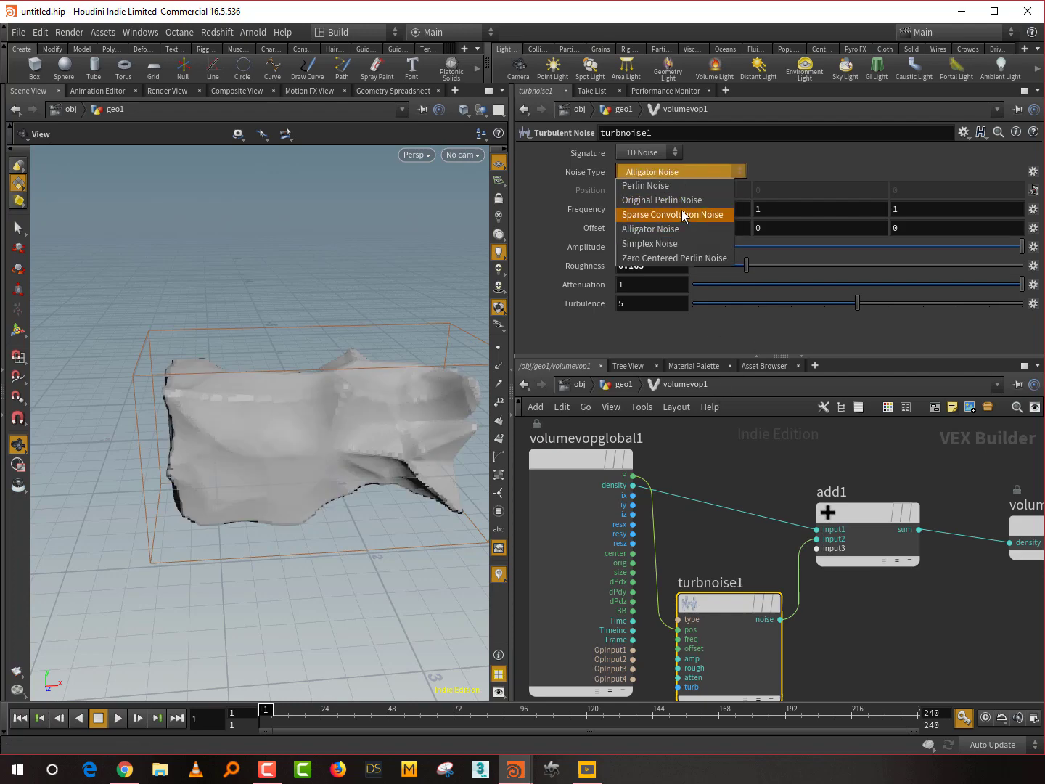
left_click(679, 204)
left_click_drag(255, 505, 236, 429)
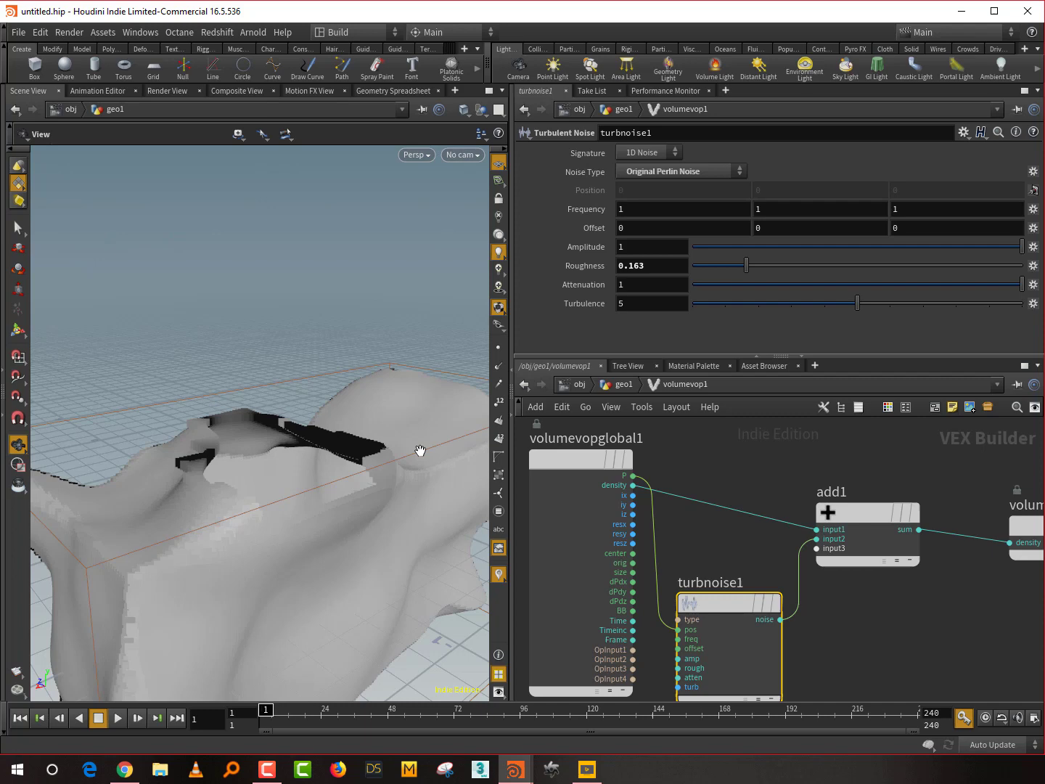
left_click_drag(410, 446, 415, 500)
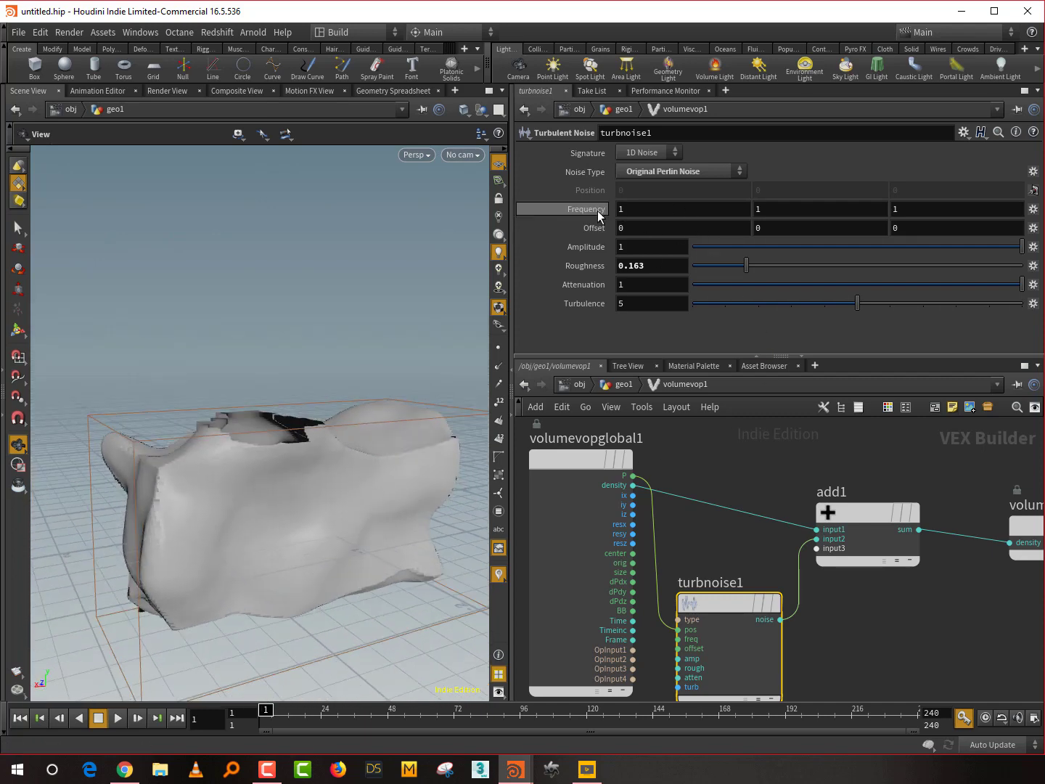
middle_click_drag(589, 207, 553, 211)
left_click_drag(356, 540, 377, 526)
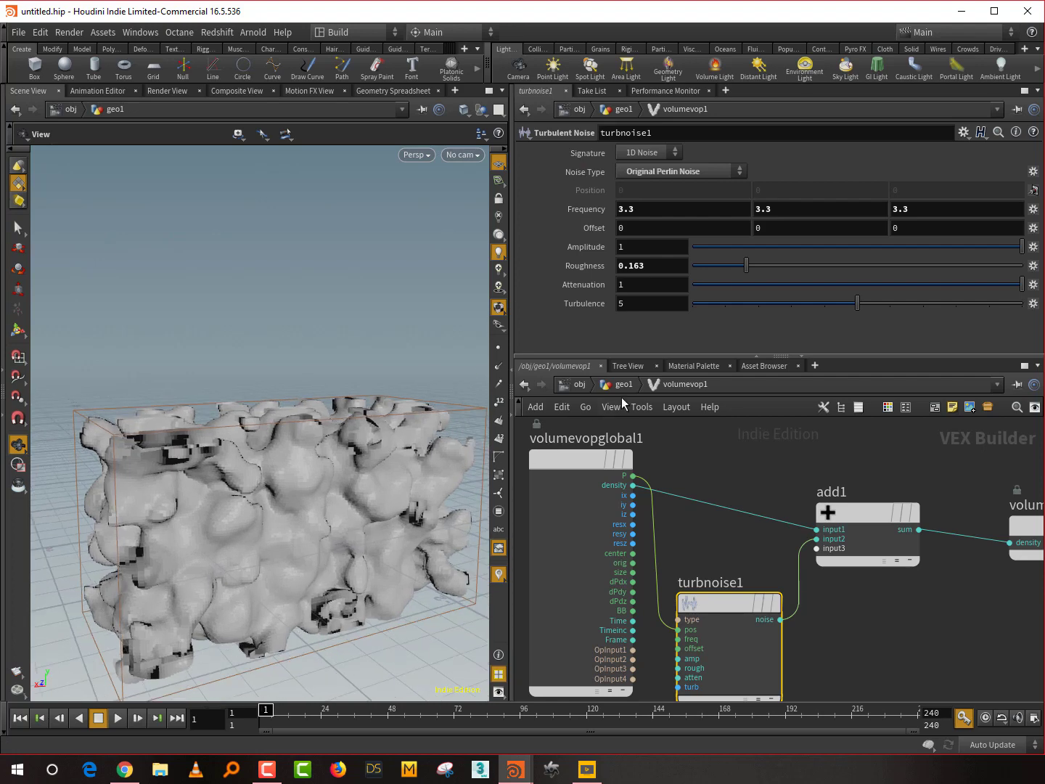
Step: Back in geo1, raise vdbfrompolygons2's Exterior Band Voxels to 30
left_click(622, 385)
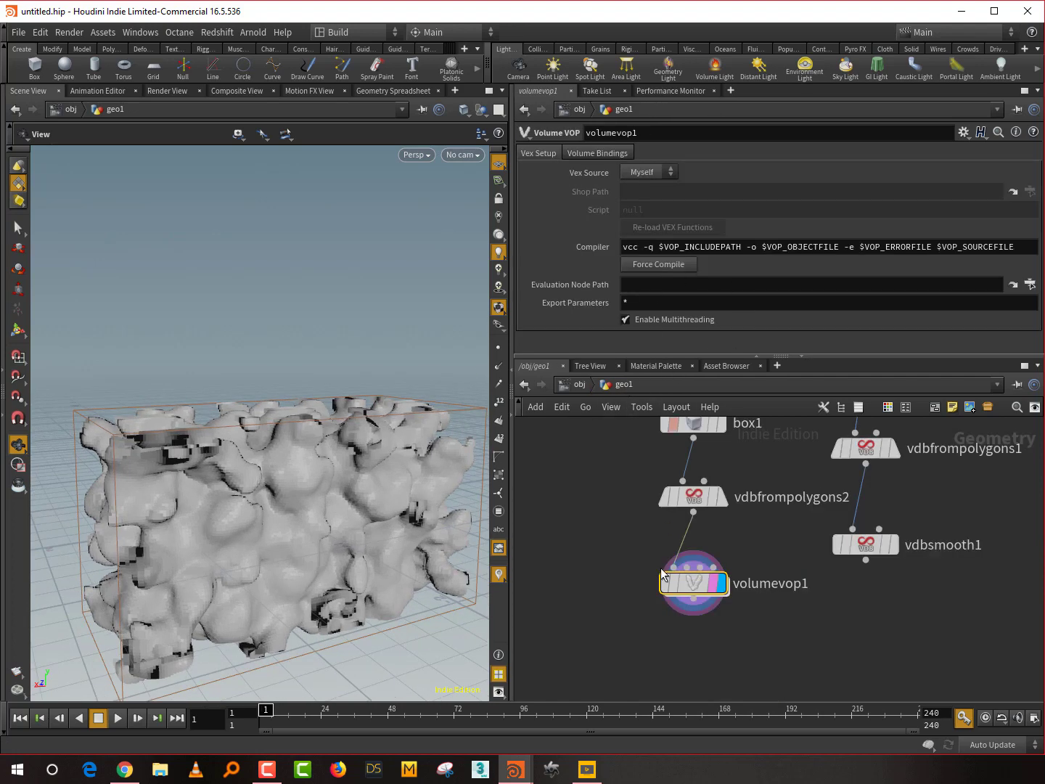
left_click(696, 496)
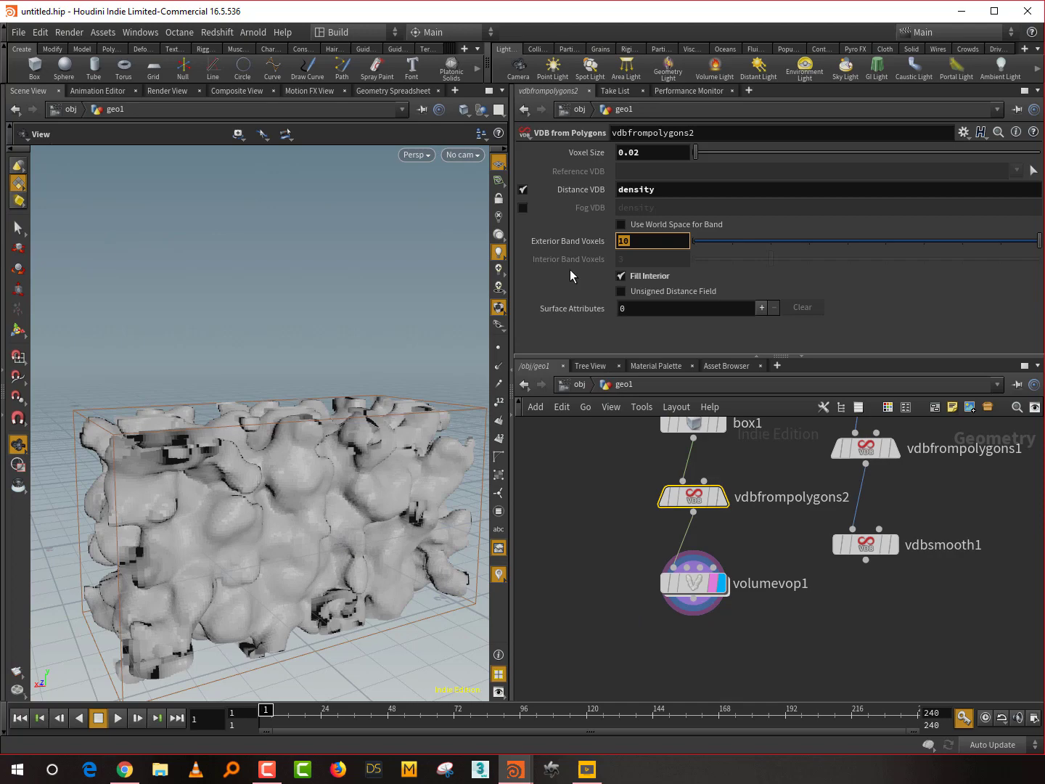
type("30")
key("Return")
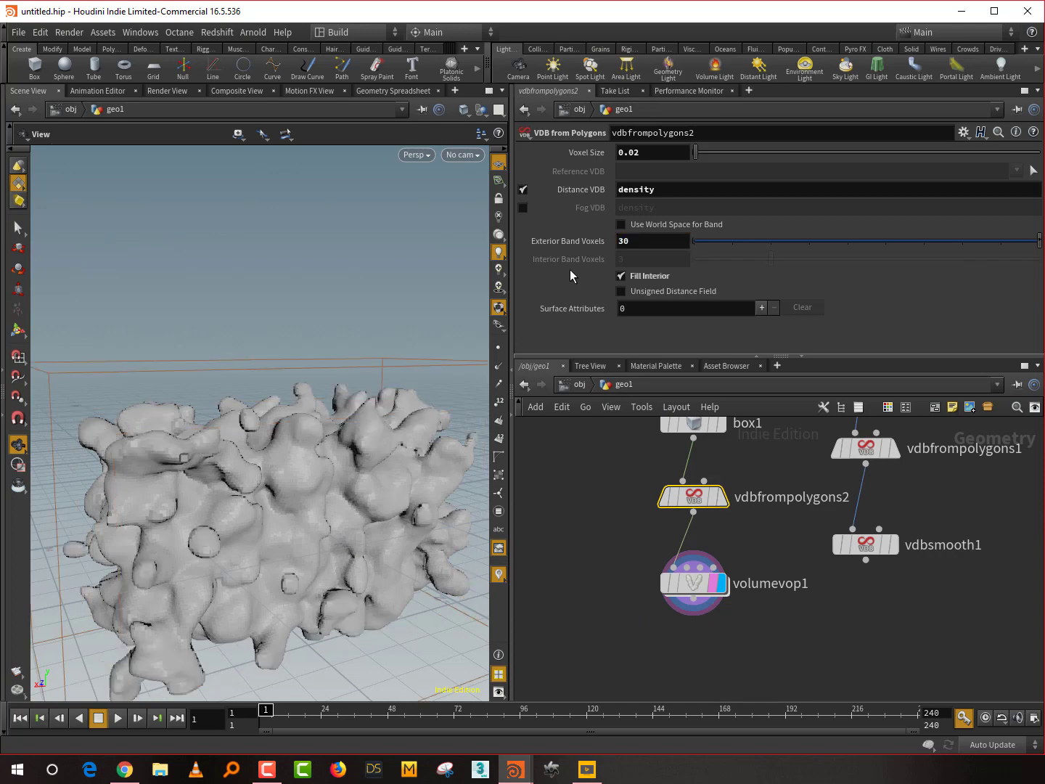
mouse_move(320, 470)
left_mouse_down()
mouse_move(320, 493)
mouse_move(450, 441)
mouse_move(436, 482)
mouse_move(315, 489)
mouse_move(320, 473)
left_mouse_up()
Step: Move the box branch nodes up and left, and make vdbsmooth1 the rendered node
middle_click_drag(787, 534, 797, 602)
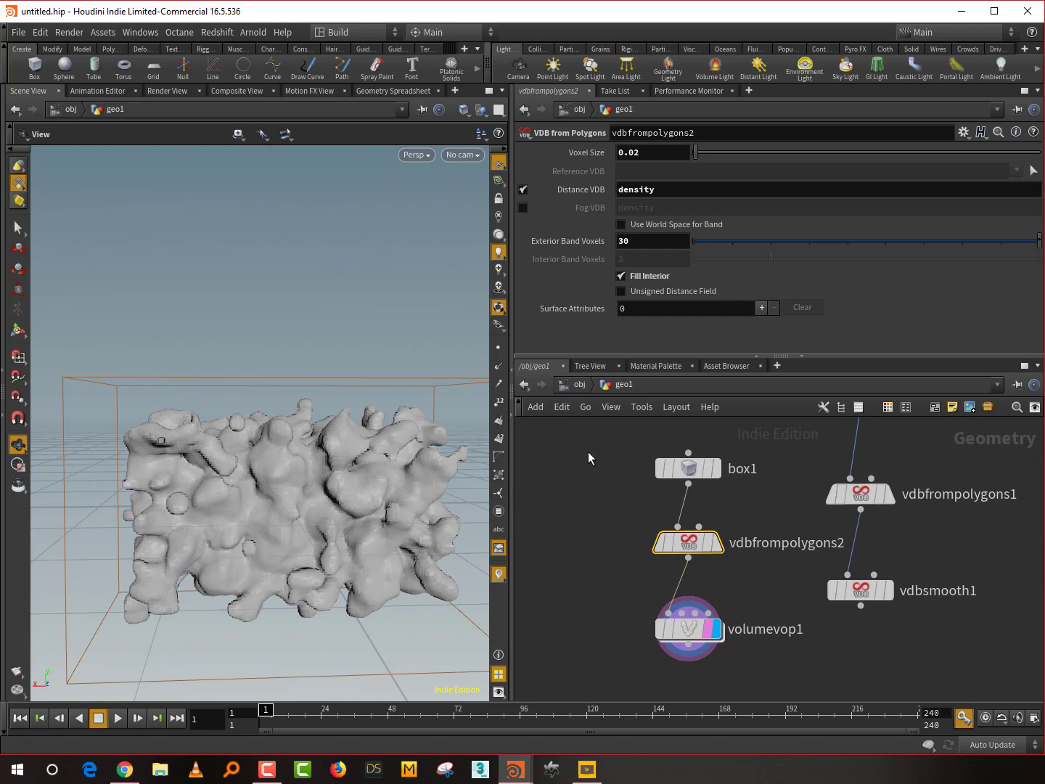
left_click_drag(588, 457, 677, 518)
left_click(800, 595)
left_click(881, 591)
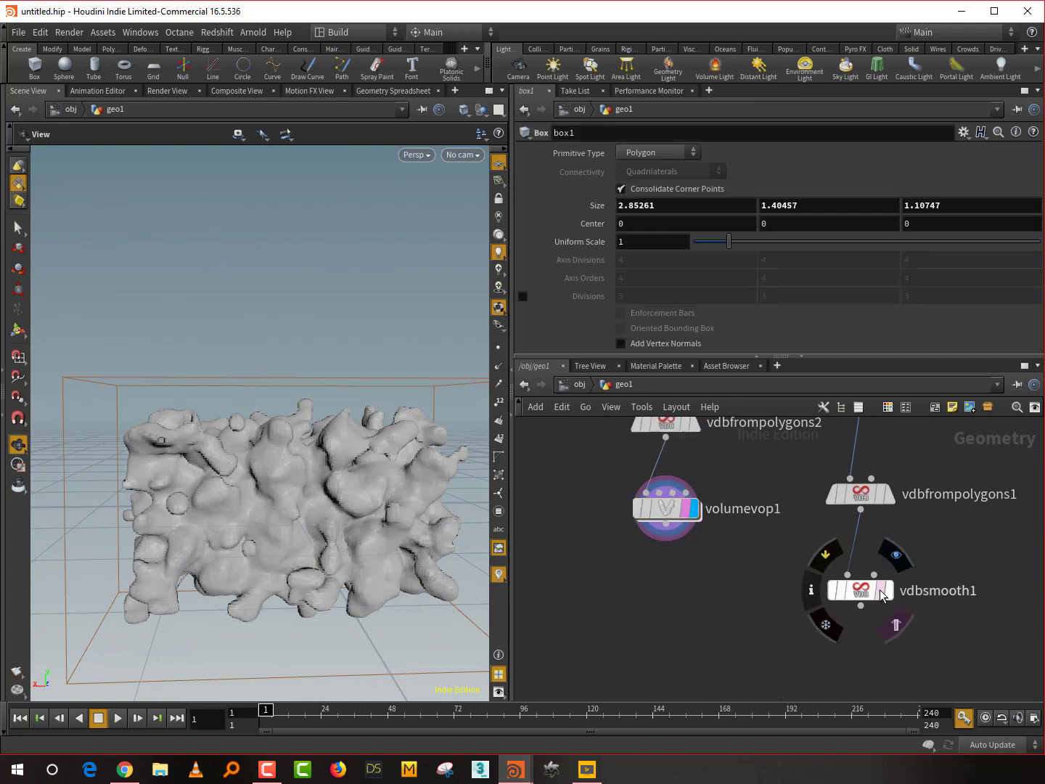
Step: Add a Transform node after volumevop1 and display it with its handle
key("Tab")
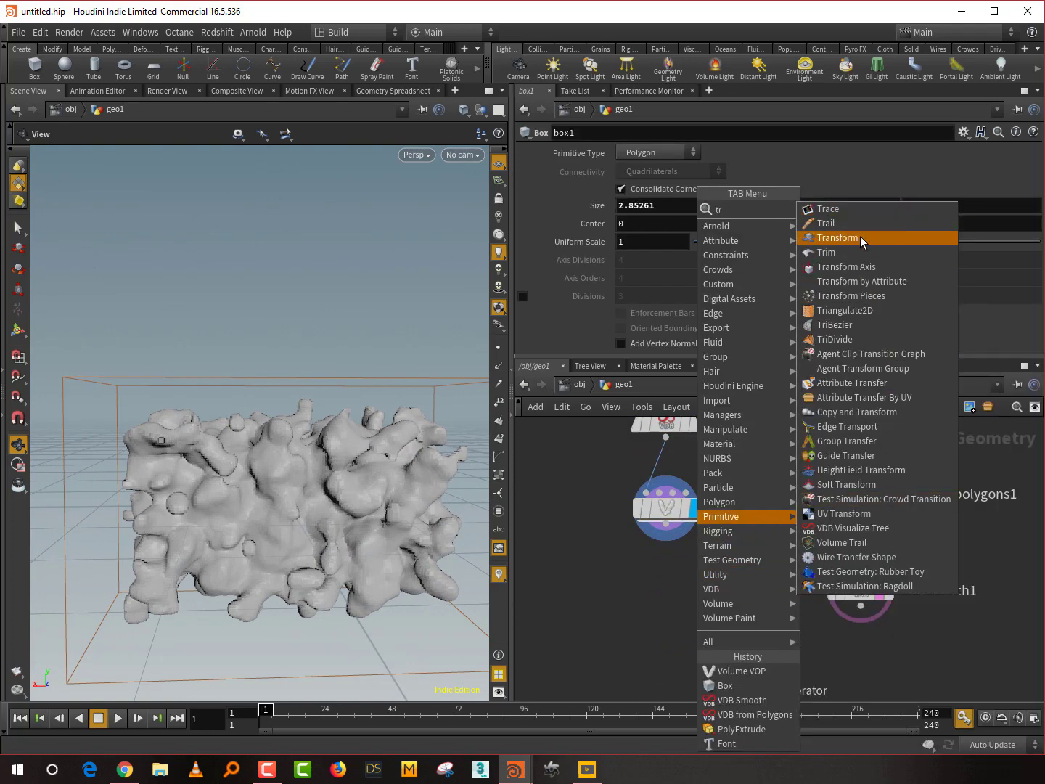
left_click(861, 236)
left_click(671, 608)
left_click_drag(665, 519, 665, 598)
left_click(693, 606)
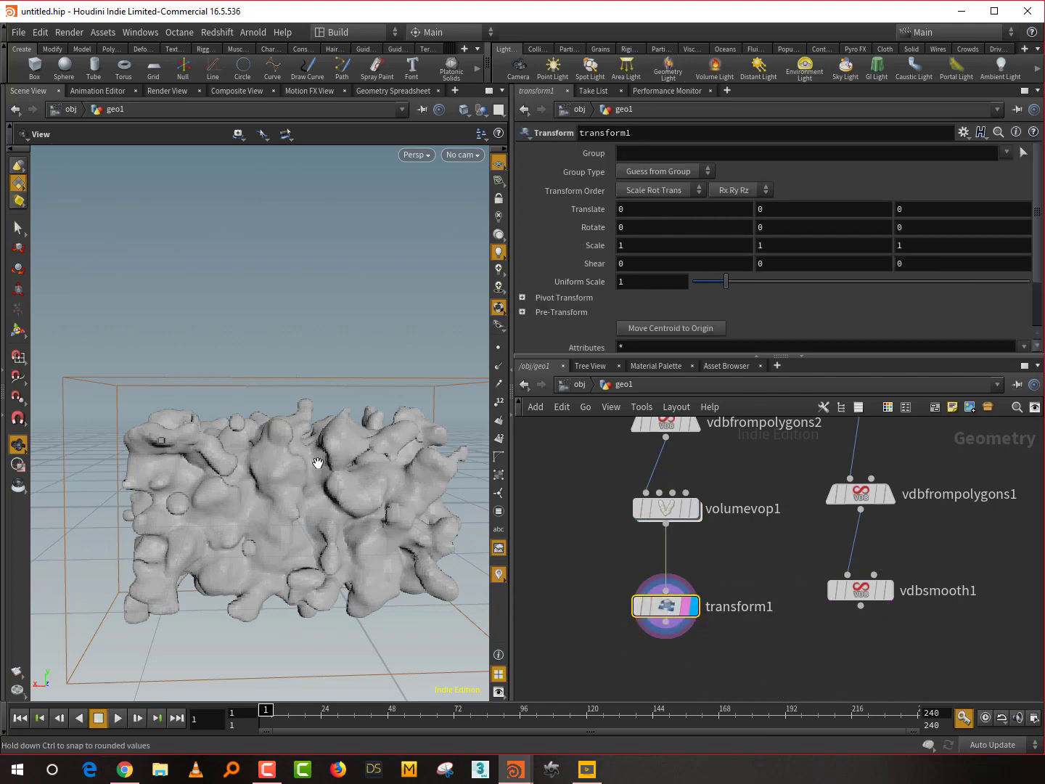
key("Return")
left_click_drag(341, 505, 304, 492)
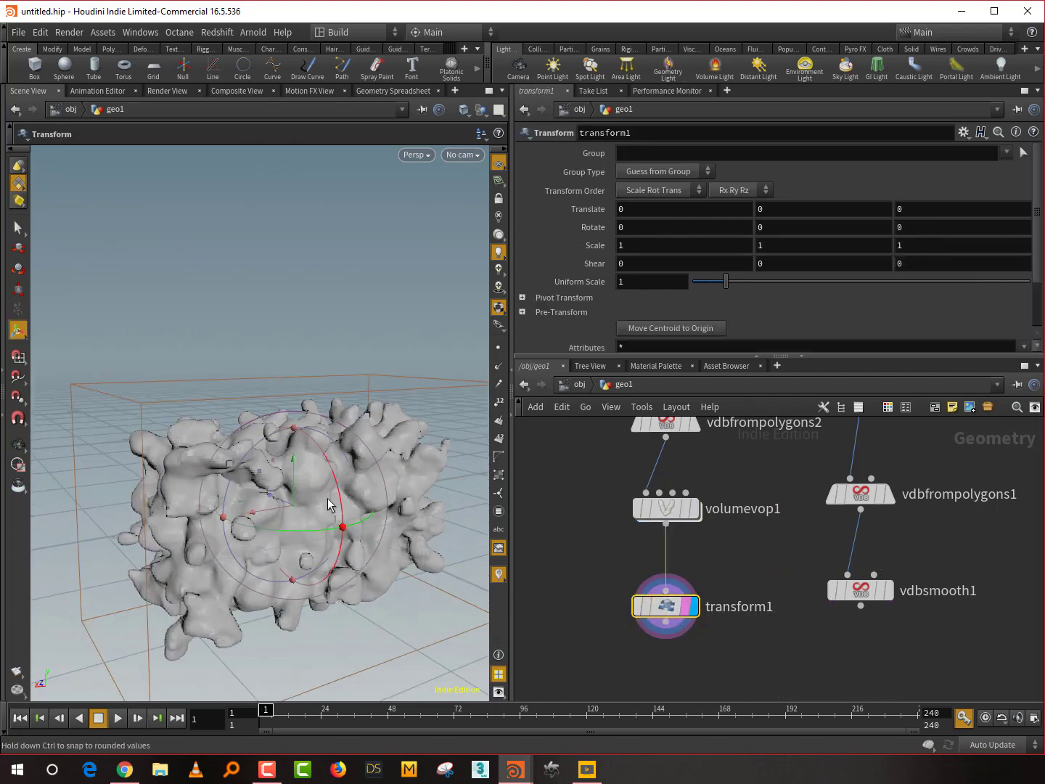
Step: Key Translate Y at 0 on frame 120 and about 1.69 on frame 1
left_click(585, 715)
left_click(772, 209, "alt")
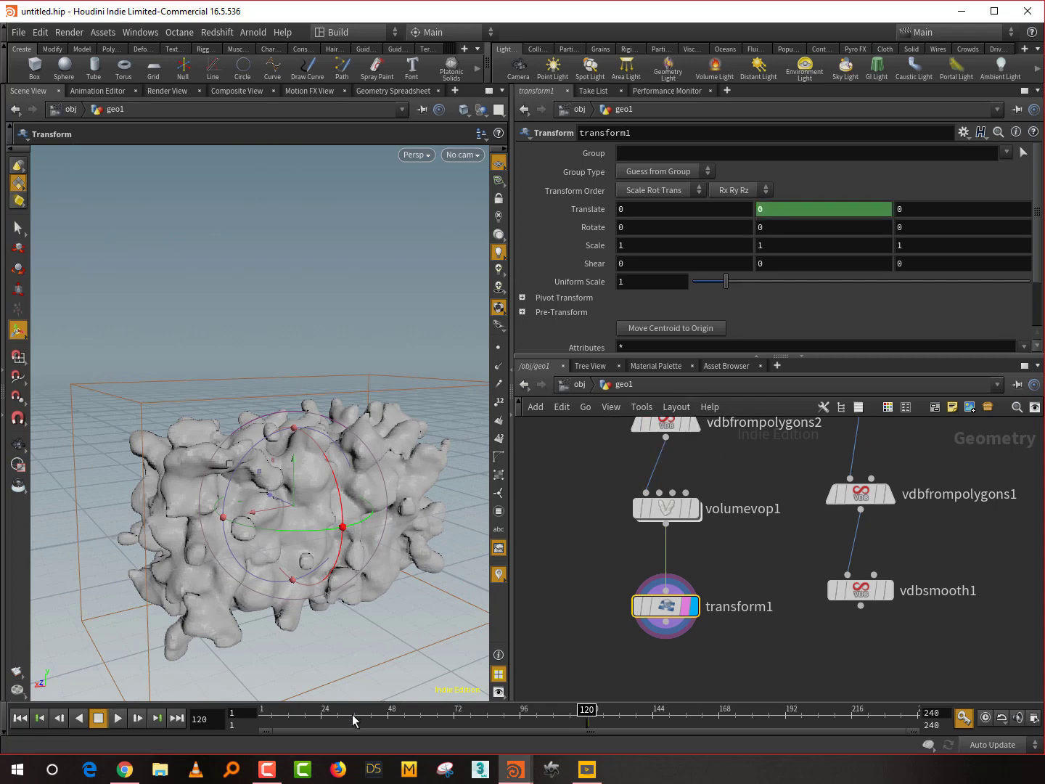
left_click(263, 717)
left_click_drag(299, 436, 309, 218)
scroll(747, 605, "down", 3)
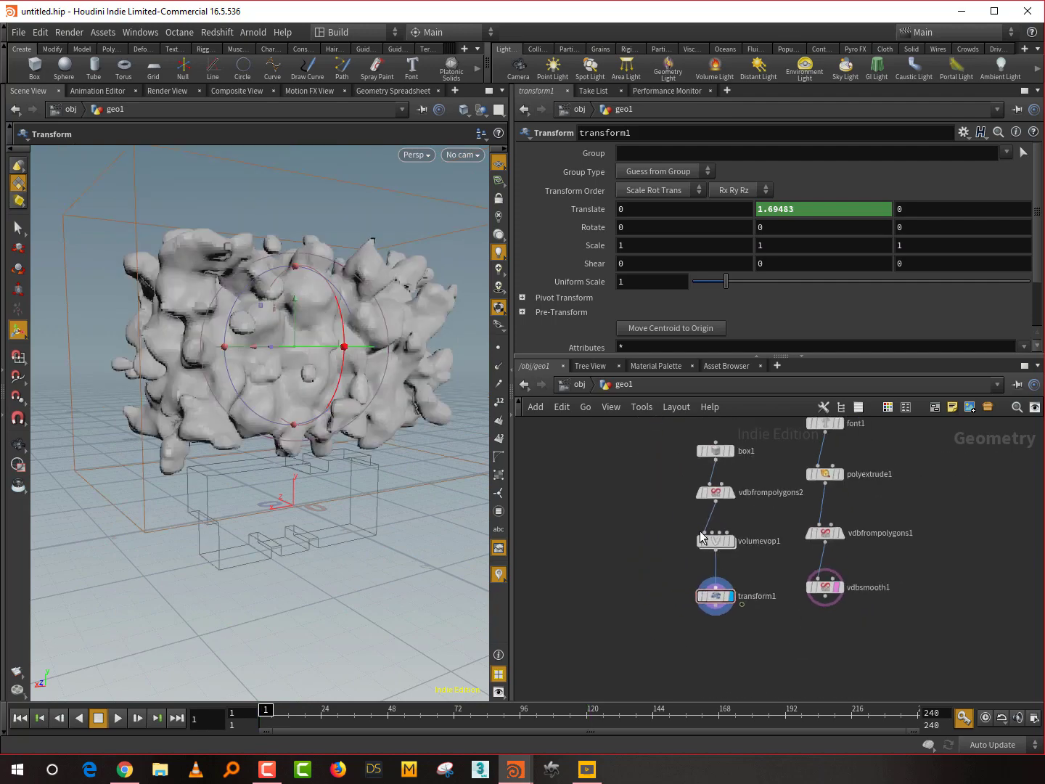
left_click_drag(679, 427, 761, 606)
Step: Tidy the box branch layout and place a VDB Combine node
key("l")
scroll(785, 630, "up", 2)
left_click(785, 630)
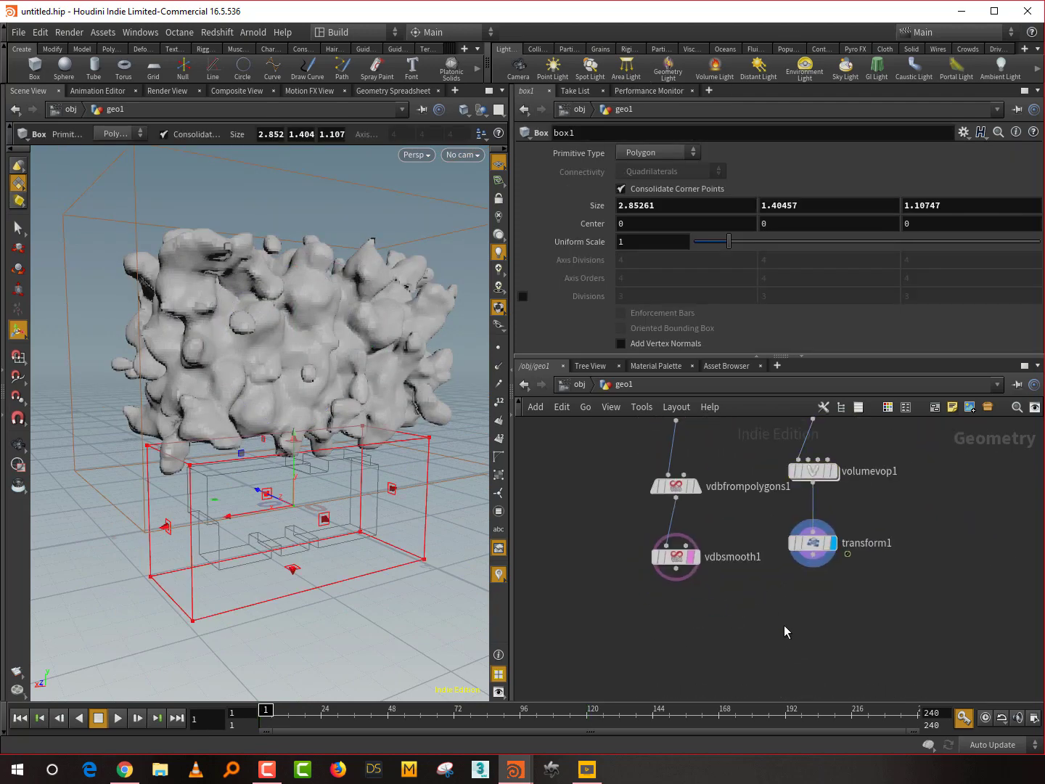
key("Tab")
mouse_move(787, 624)
type("vdbco")
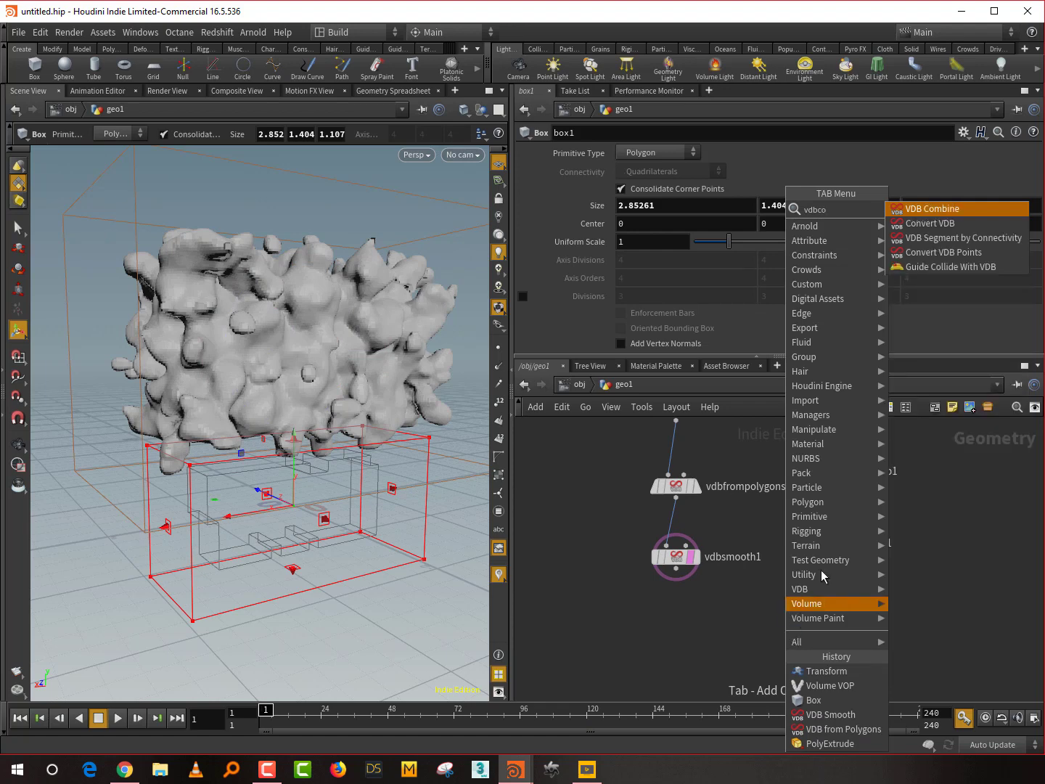
left_click(933, 223)
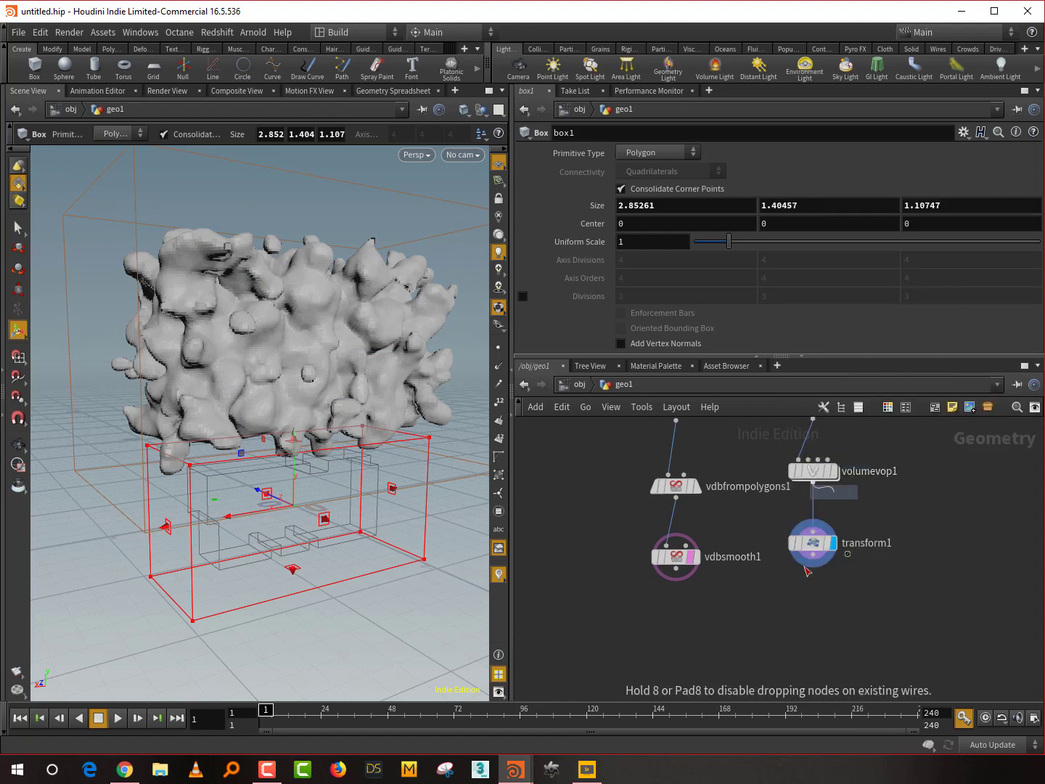
left_click(754, 623)
Step: Wire vdbsmooth1 into vdbcombine1's first input and transform1 into its second, then display it
scroll(744, 577, "up", 4)
left_click(645, 527)
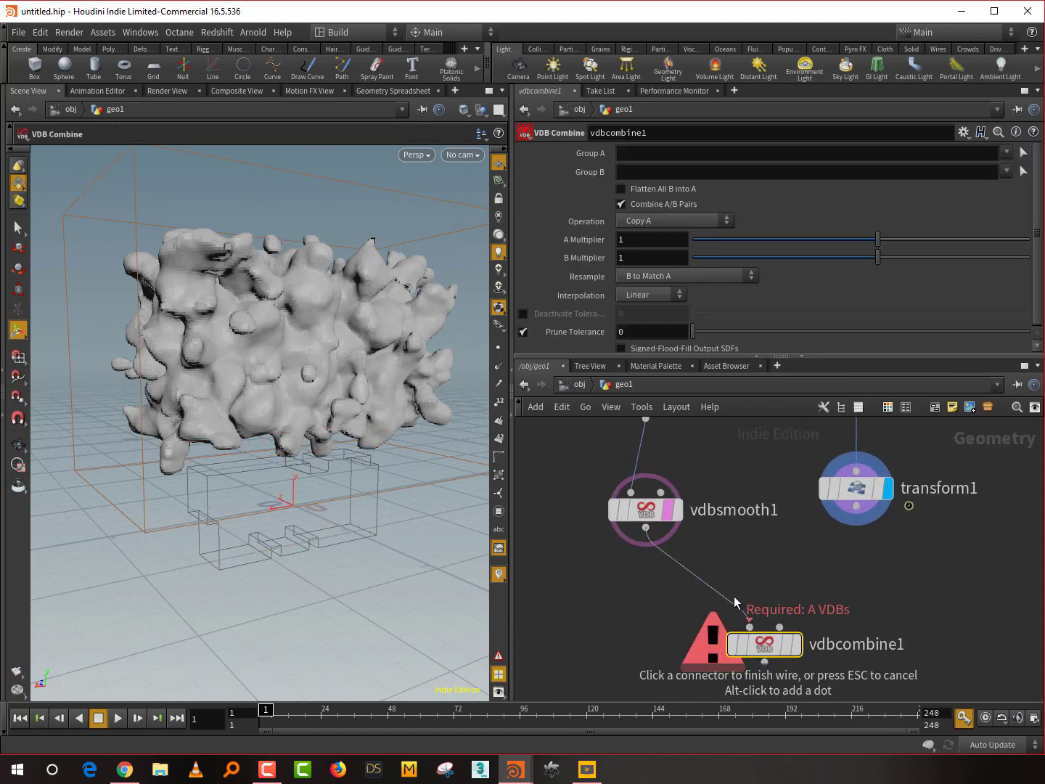
left_click(749, 626)
left_click(857, 510)
left_click(780, 626)
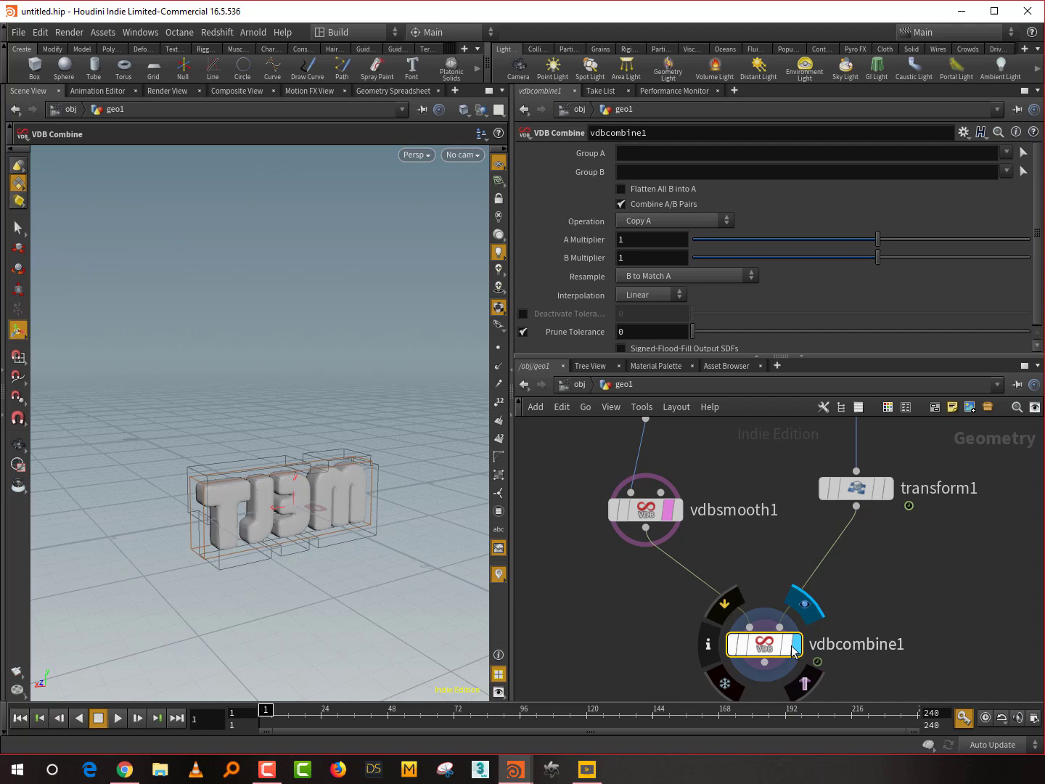
left_click(796, 643)
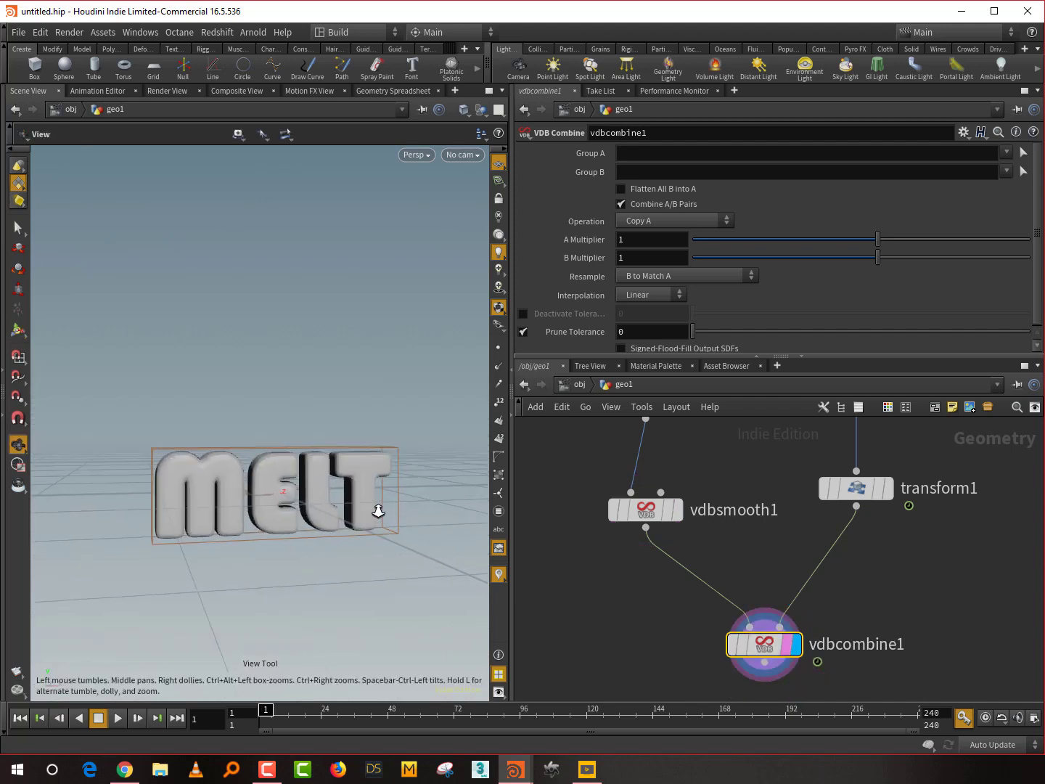
Step: Set the combine Operation to SDF Intersection and scrub to watch MELT erode
left_click(661, 218)
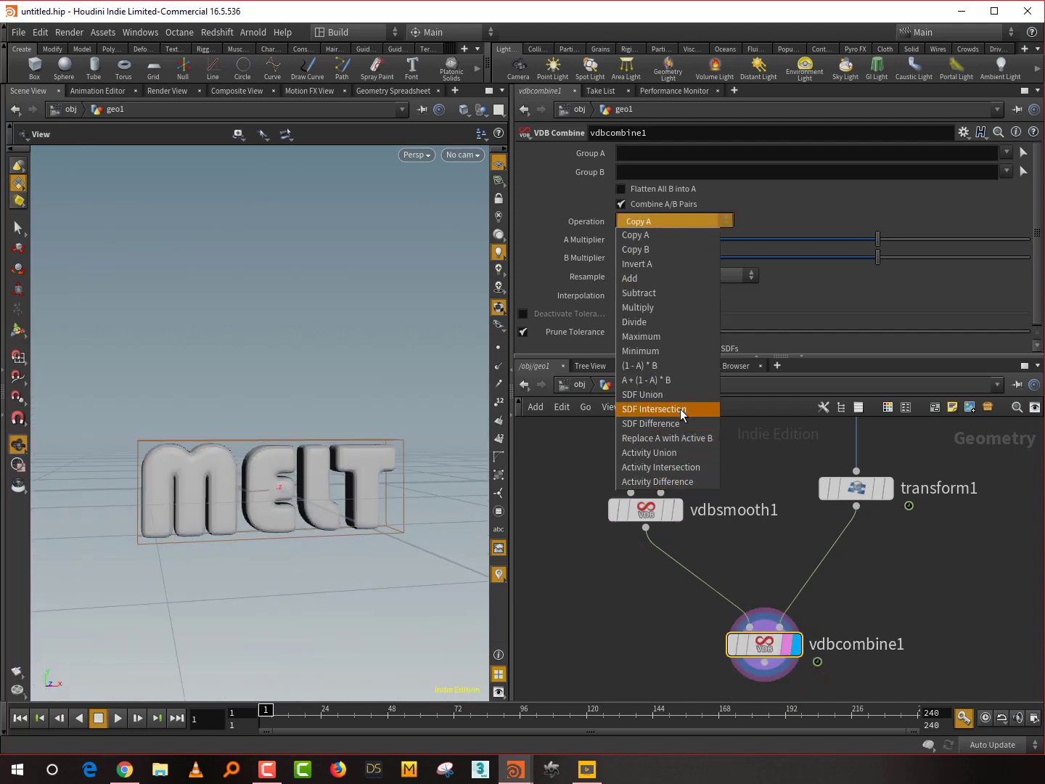
left_click(681, 411)
left_click_drag(290, 722, 458, 716)
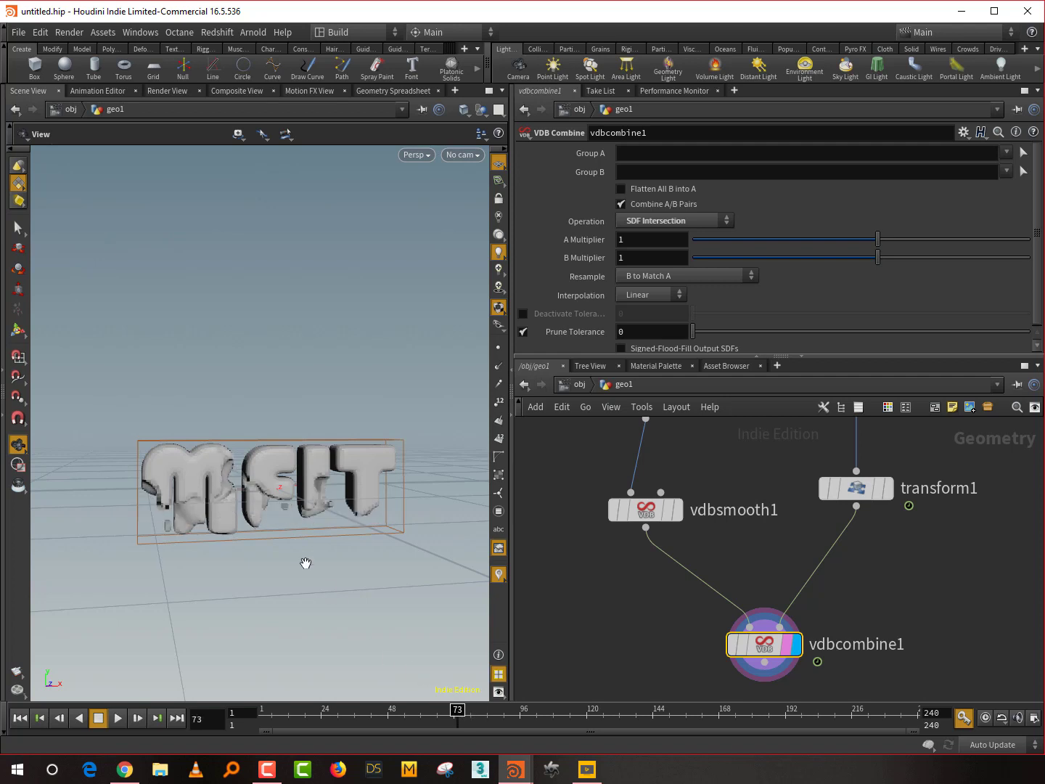
left_click_drag(261, 521, 341, 464)
middle_click_drag(937, 517, 903, 575)
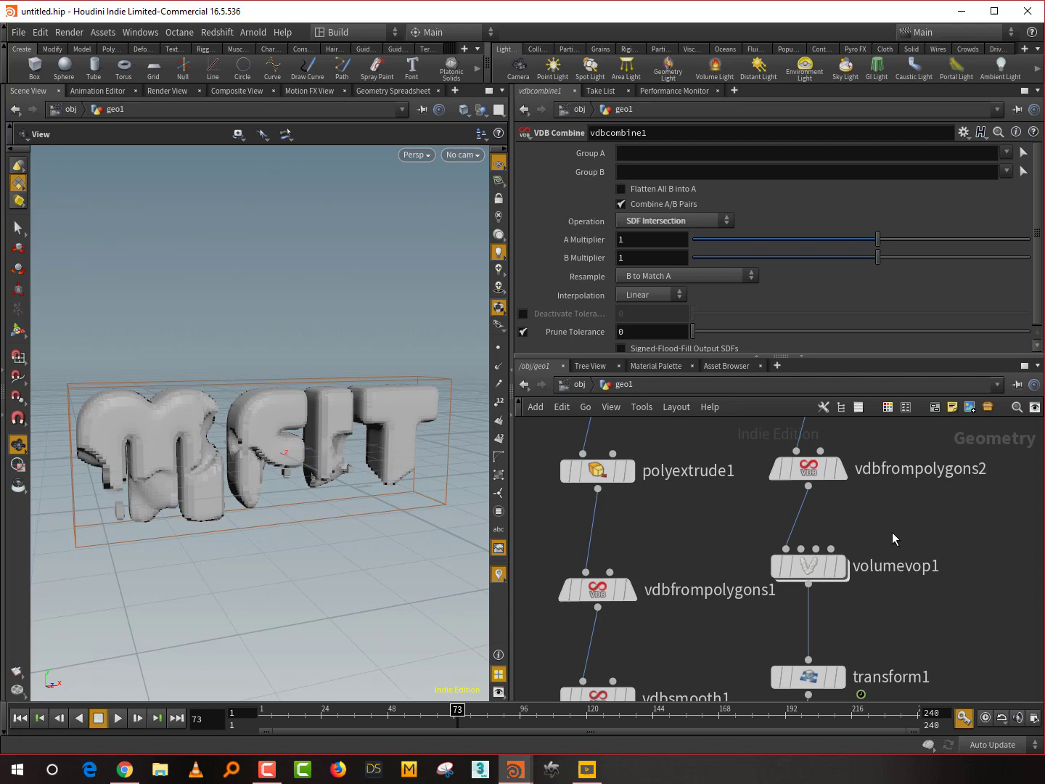
Step: Inside volumevop1, promote turbnoise1's Offset to a parameter
left_click(807, 564)
double_click(819, 567)
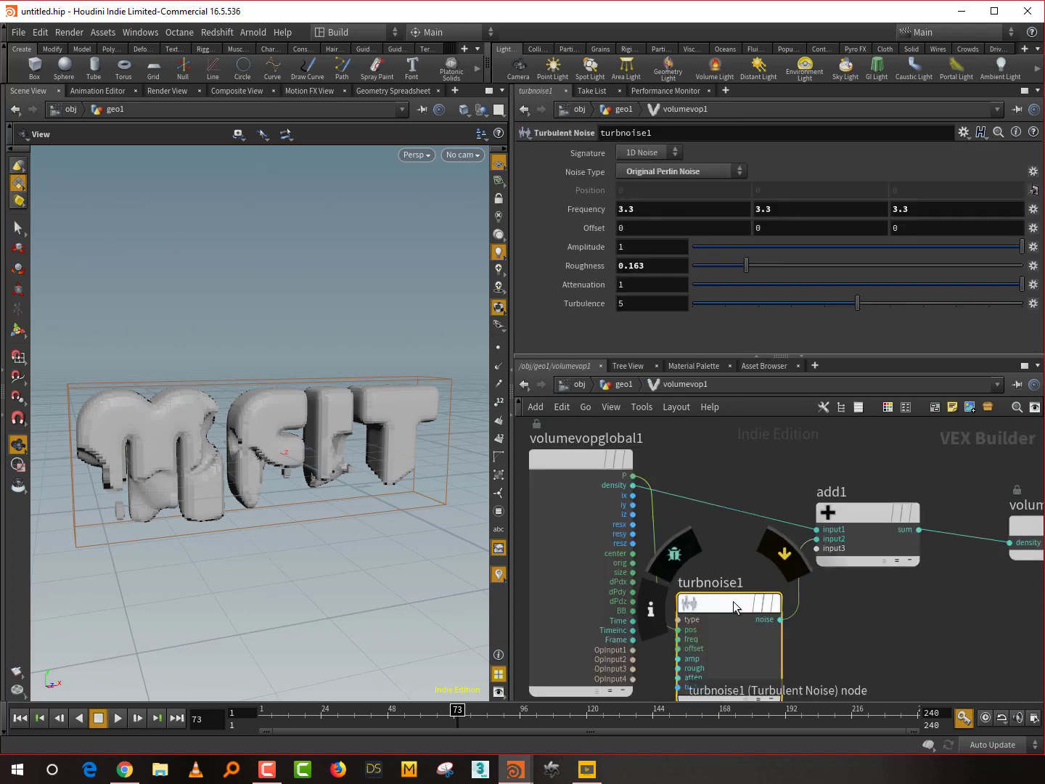
left_click(1033, 227)
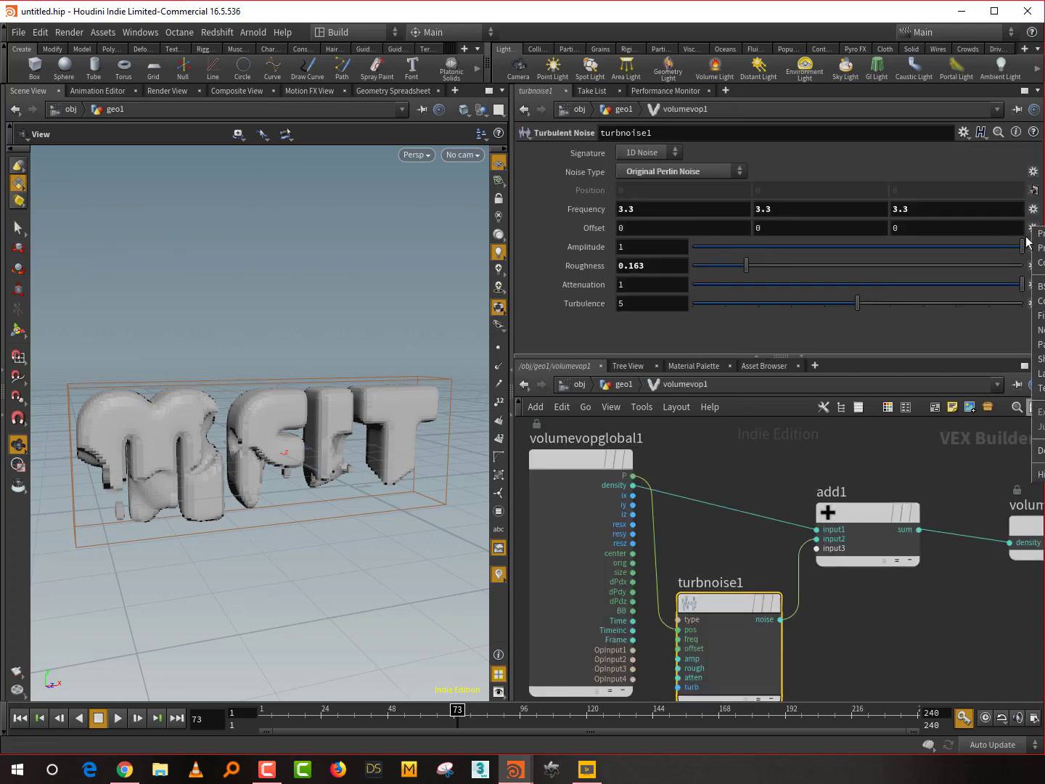
left_click(1038, 232)
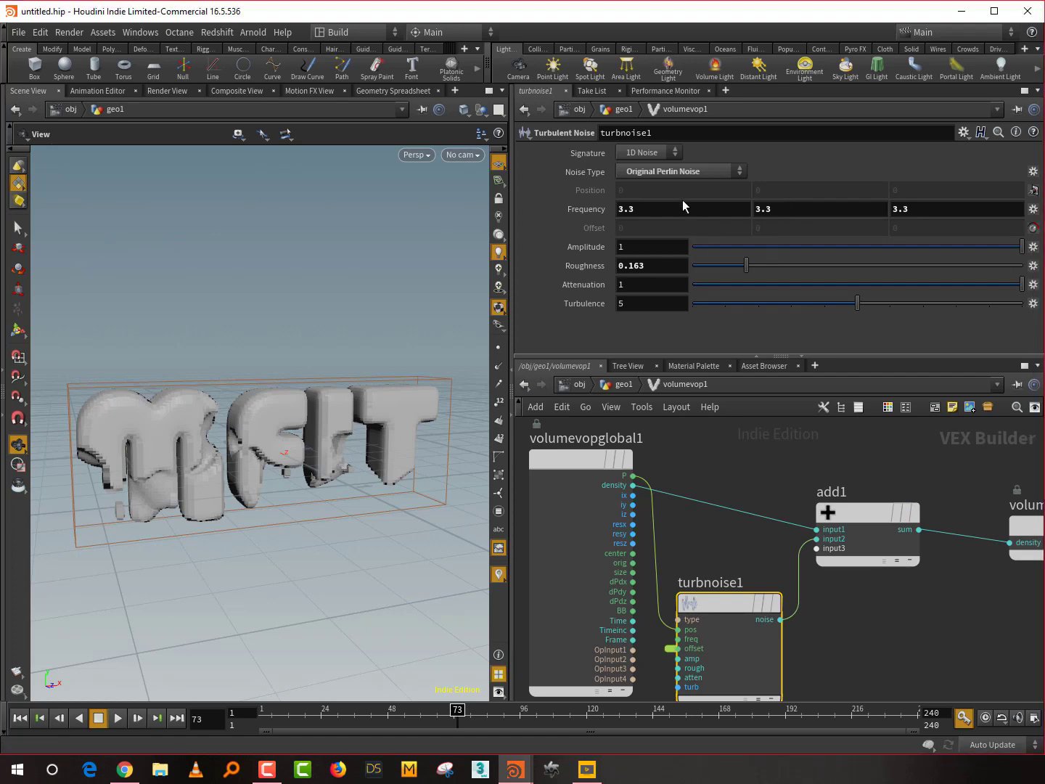
Step: Set the noise Frequency Y to 0.9 and Roughness to 0.267, previewing the melt
left_click(778, 205)
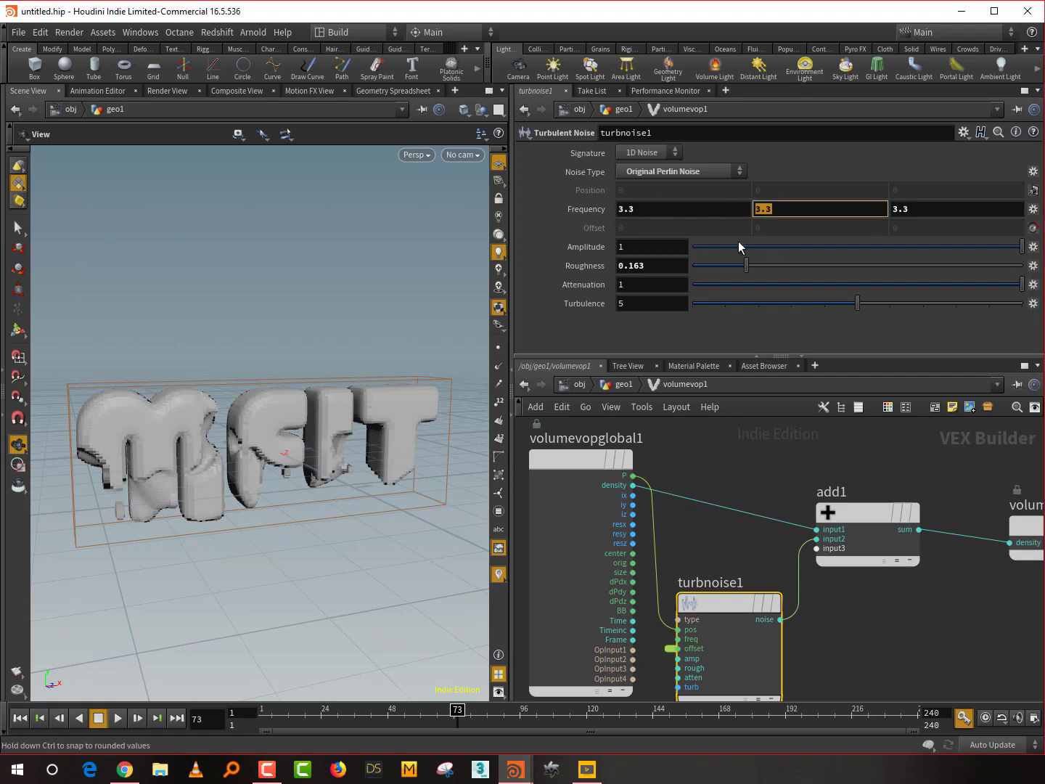
type("0.9")
key("Return")
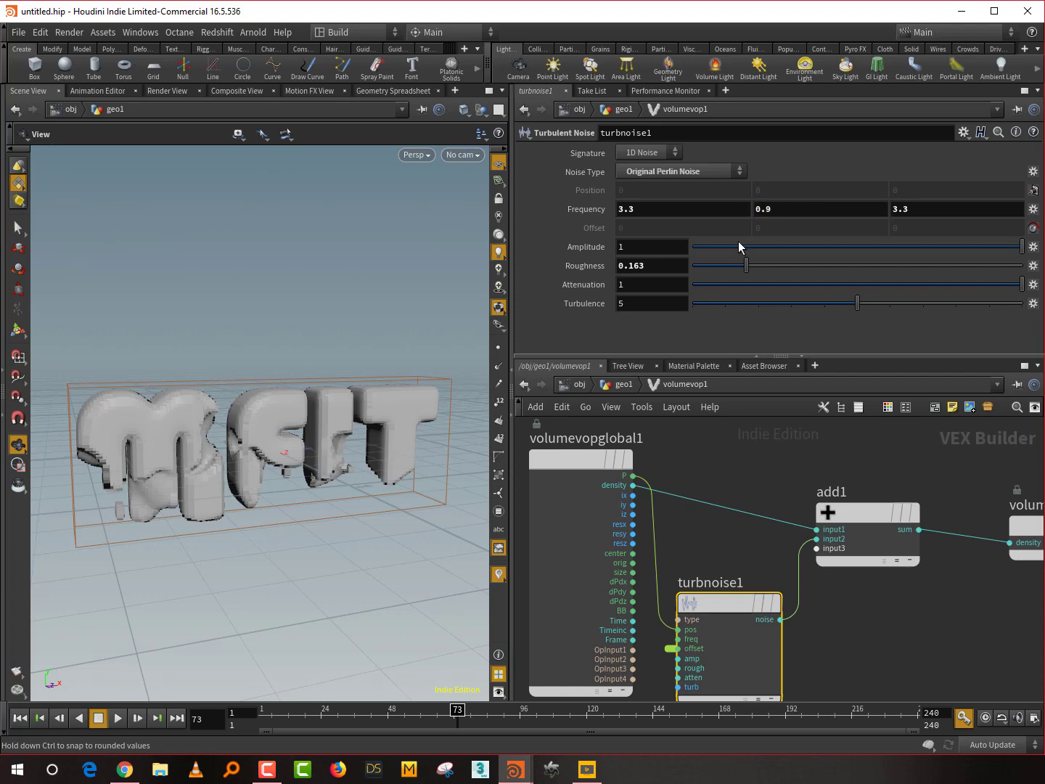
left_click_drag(408, 545, 381, 639)
left_click_drag(308, 719, 493, 718)
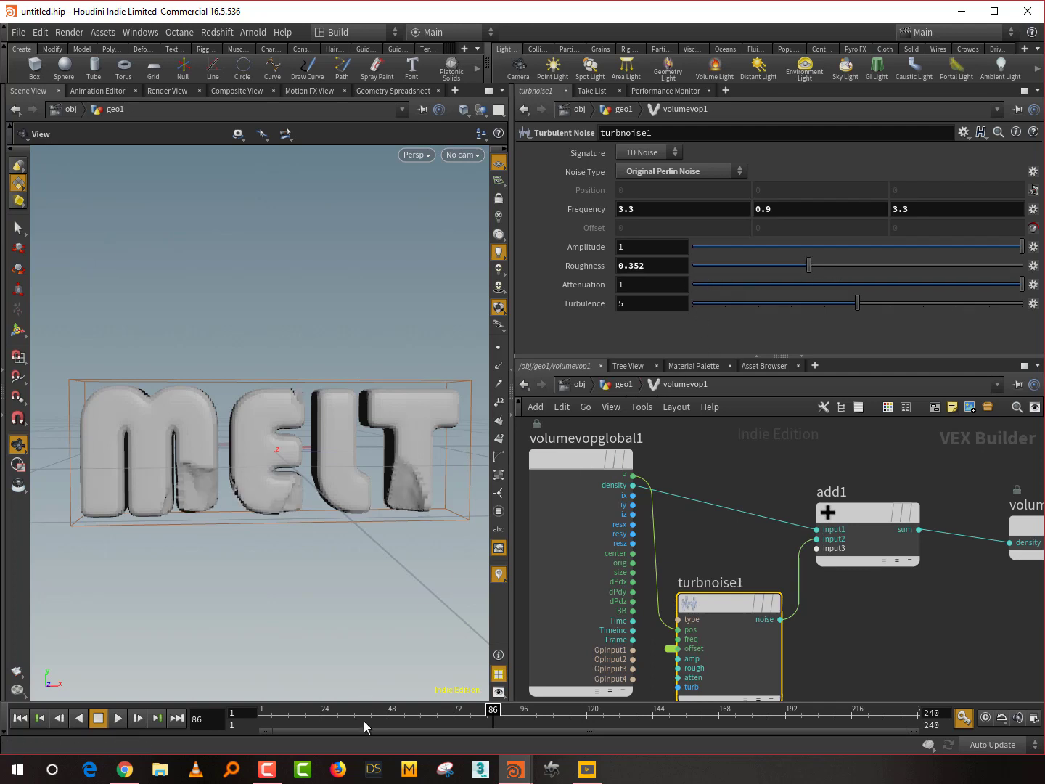
left_click_drag(371, 719, 466, 715)
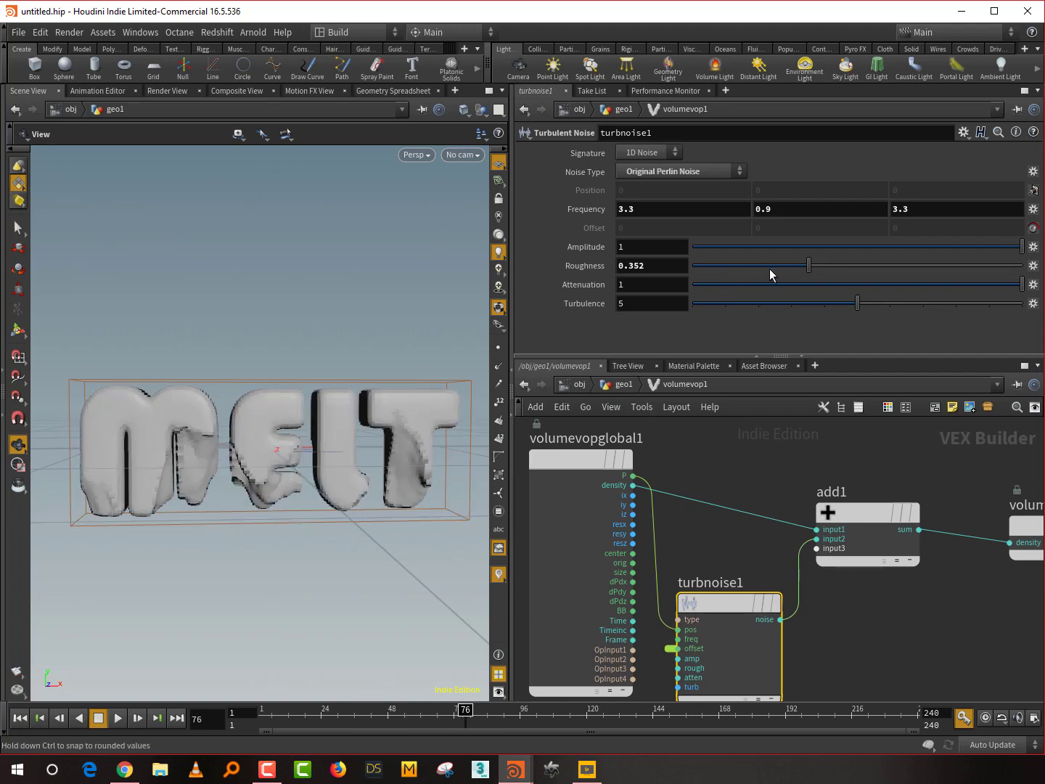
left_click_drag(771, 267, 783, 267)
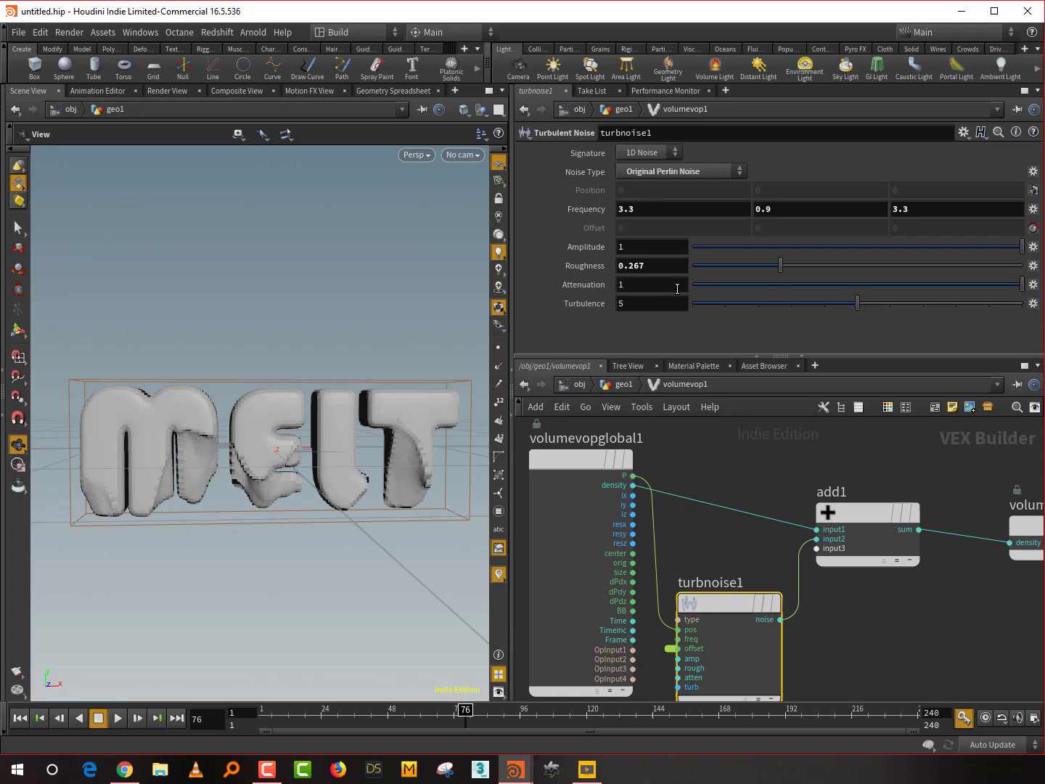
left_click(618, 384)
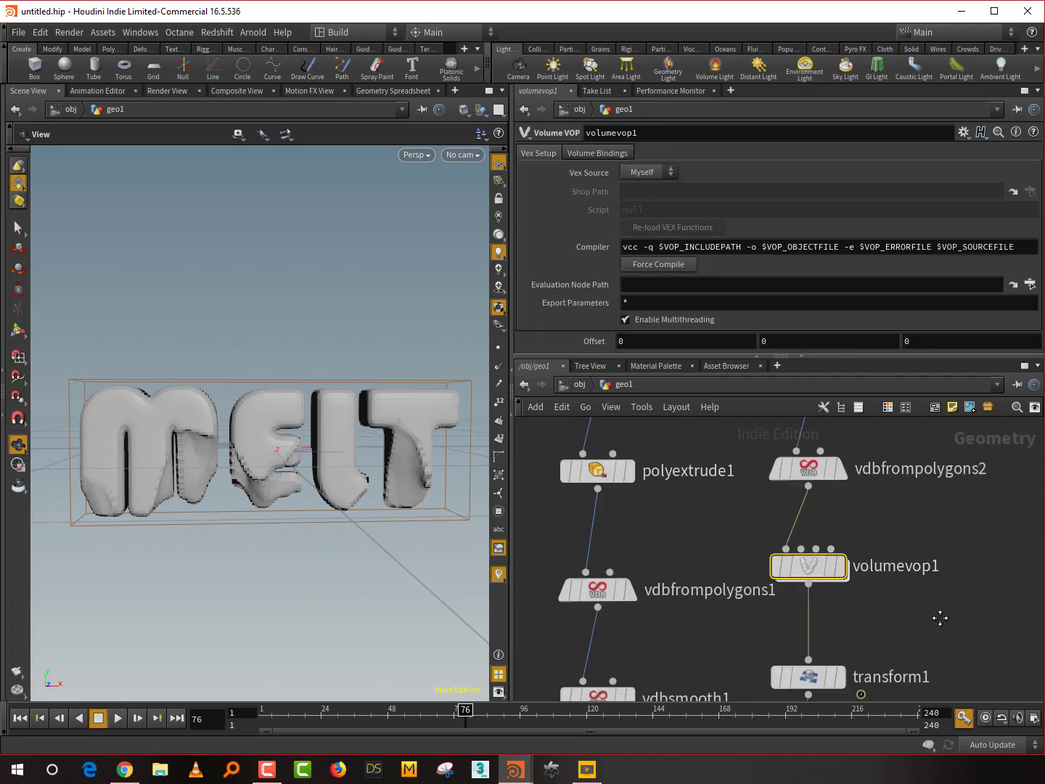
middle_click_drag(940, 618, 846, 556)
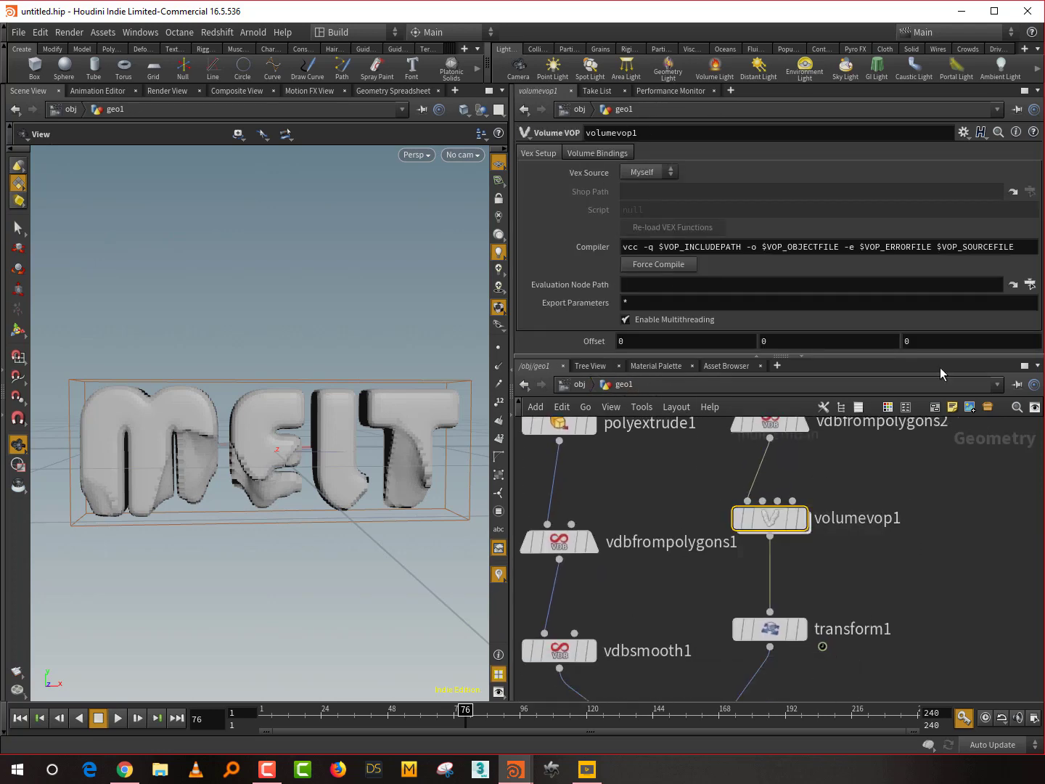
left_click_drag(941, 356, 929, 401)
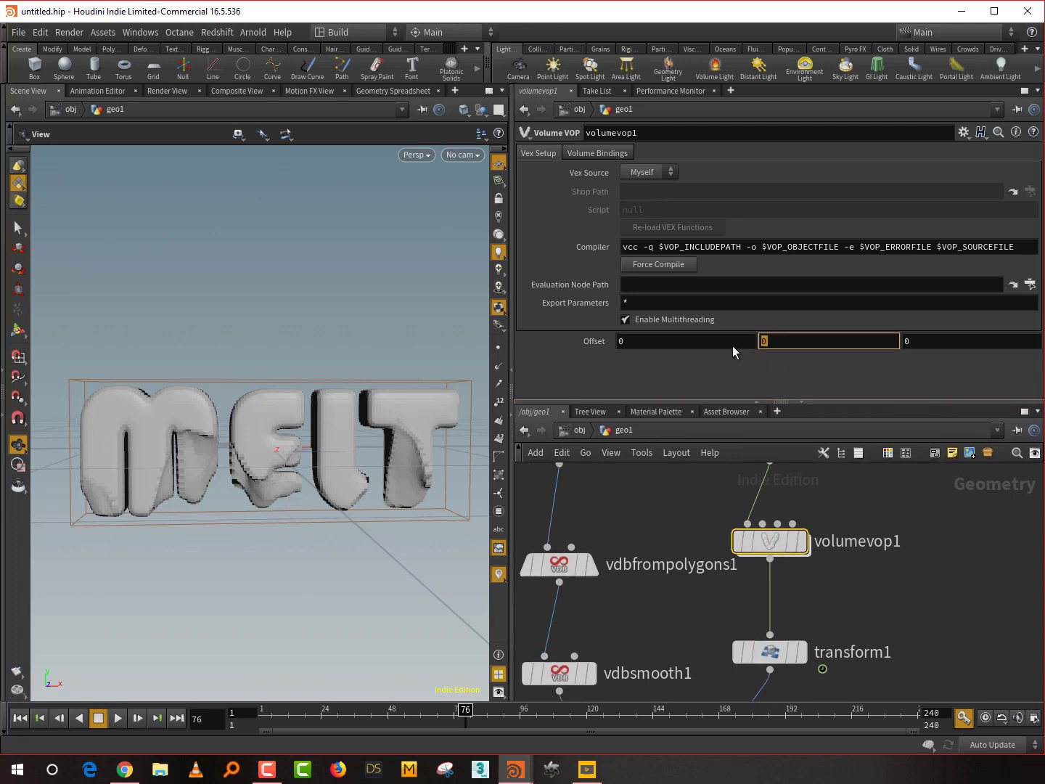
type("@")
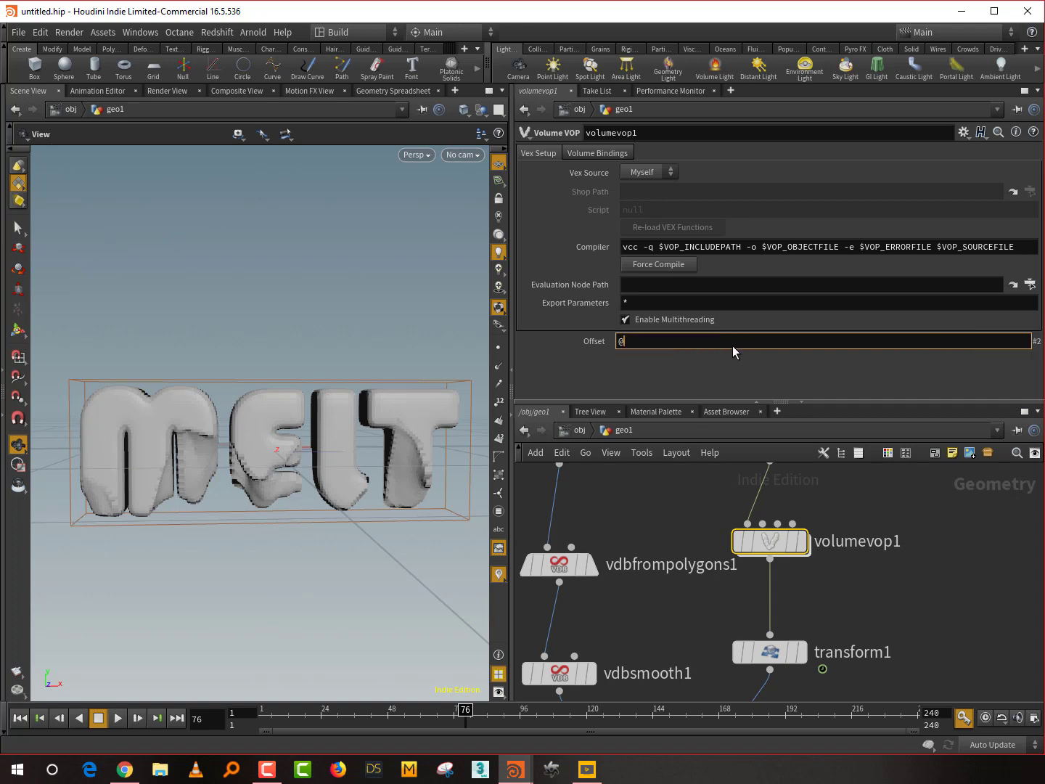
type("Time")
key("Return")
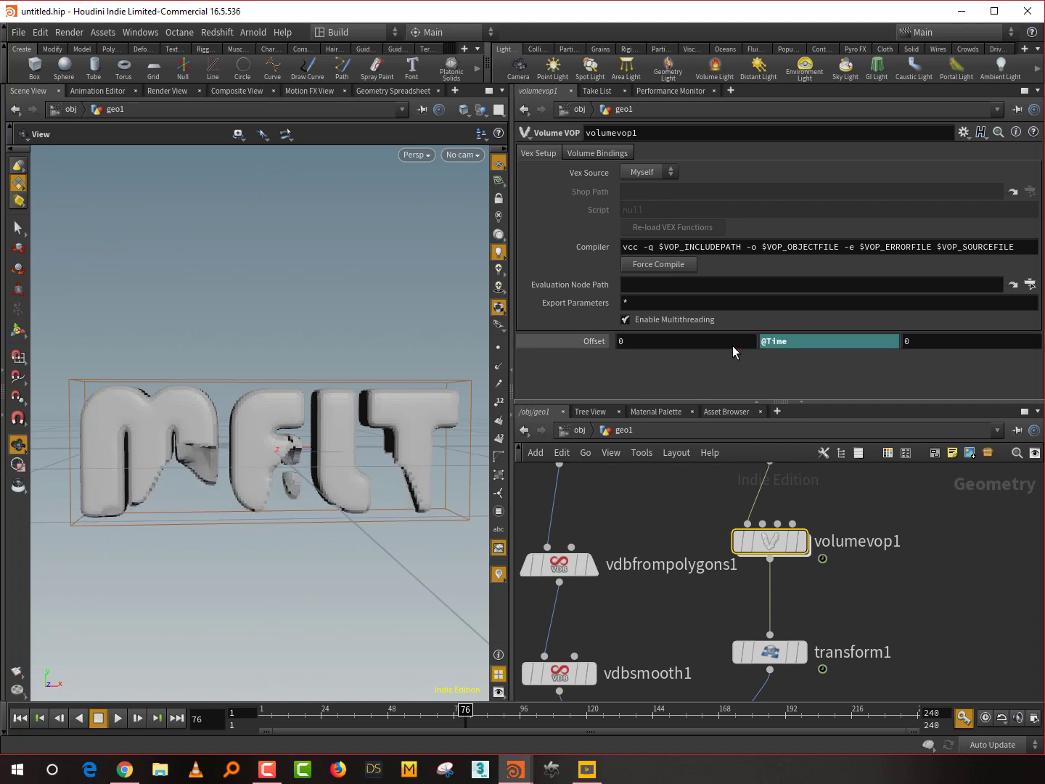
left_click_drag(299, 722, 443, 717)
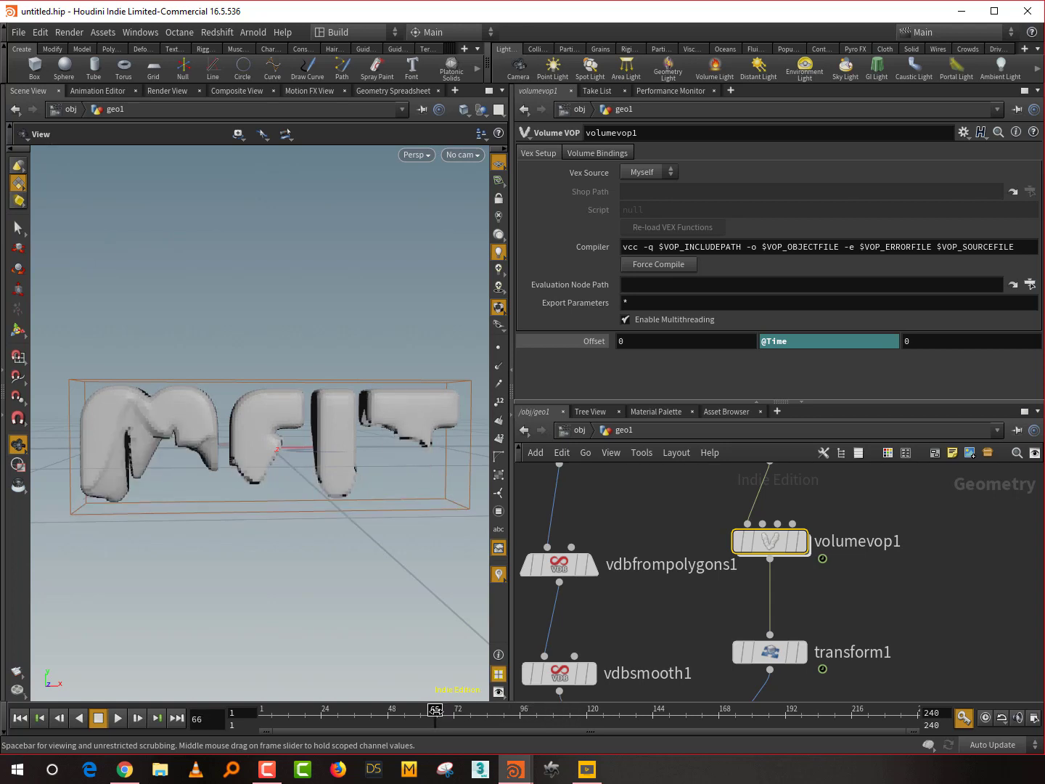
scroll(666, 626, "down", 5)
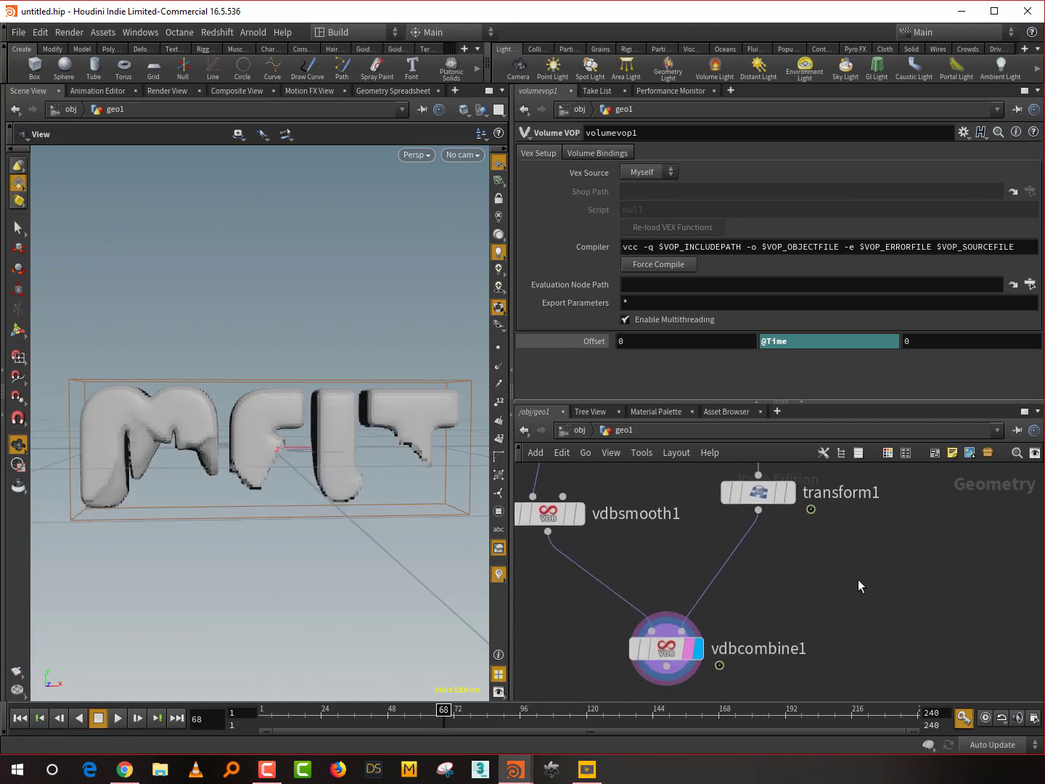
Step: Add a Convert VDB node below vdbcombine1 and wire vdbcombine1 into it
key("Tab")
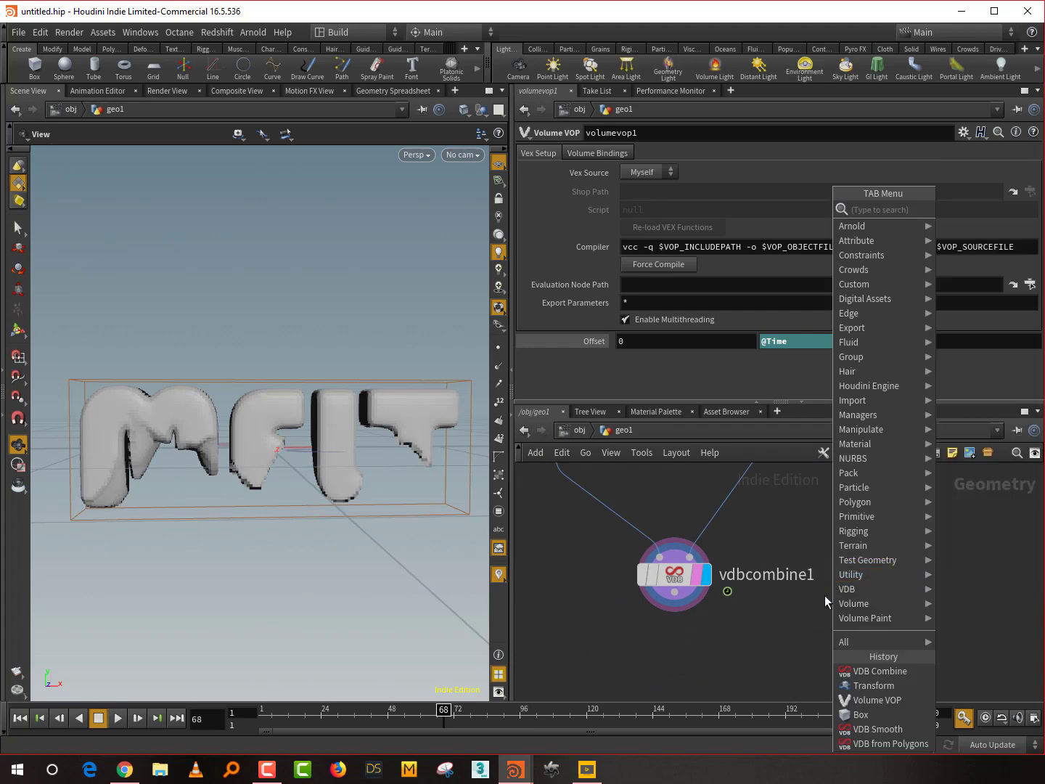
key("Escape")
mouse_move(393, 544)
left_mouse_down()
mouse_move(422, 527)
mouse_move(359, 552)
mouse_move(401, 524)
left_mouse_up()
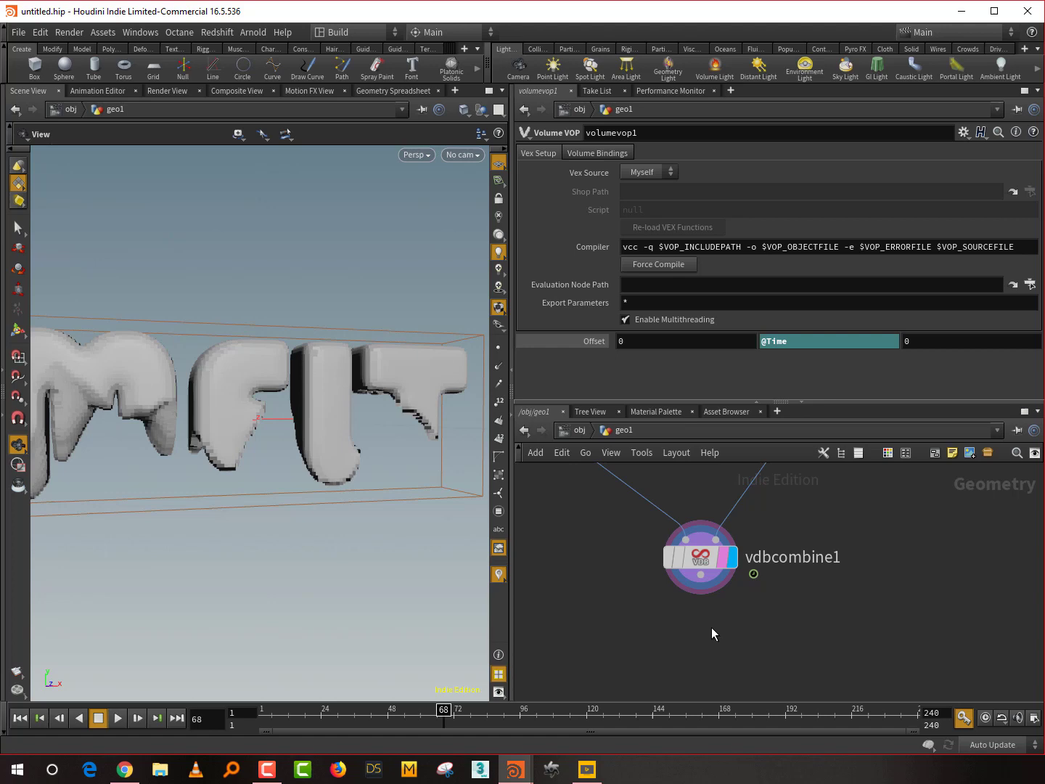
key("Tab")
mouse_move(713, 644)
type("conver")
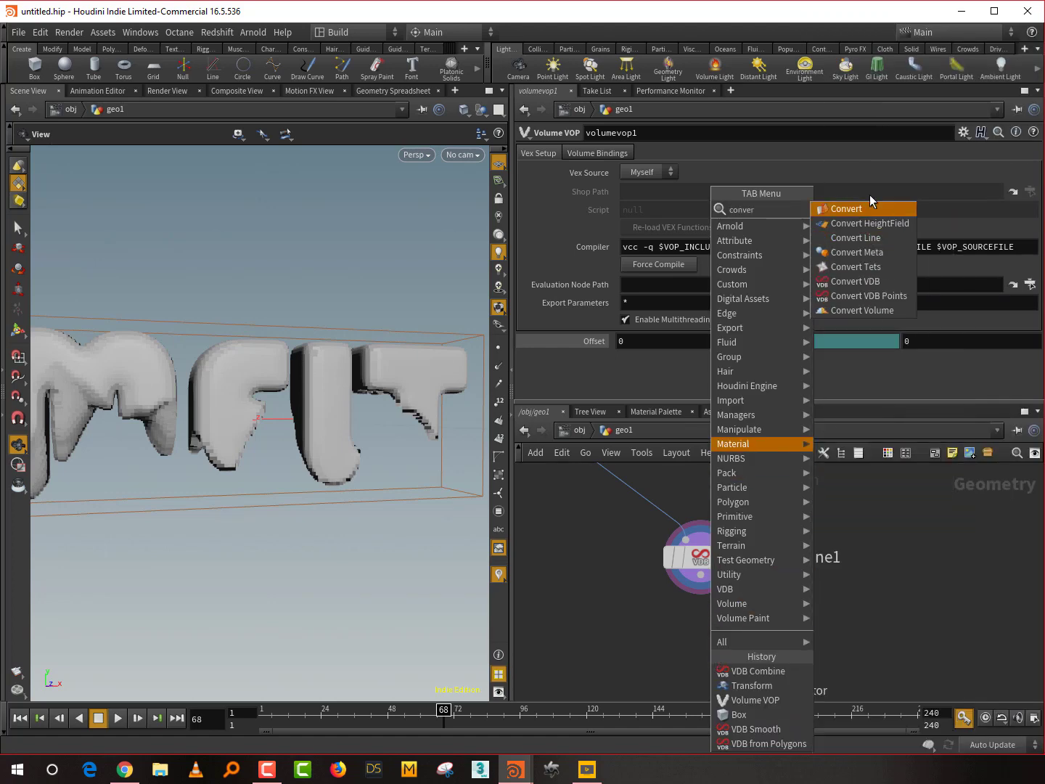
left_click(889, 281)
left_click(696, 665)
left_click_drag(700, 574, 685, 646)
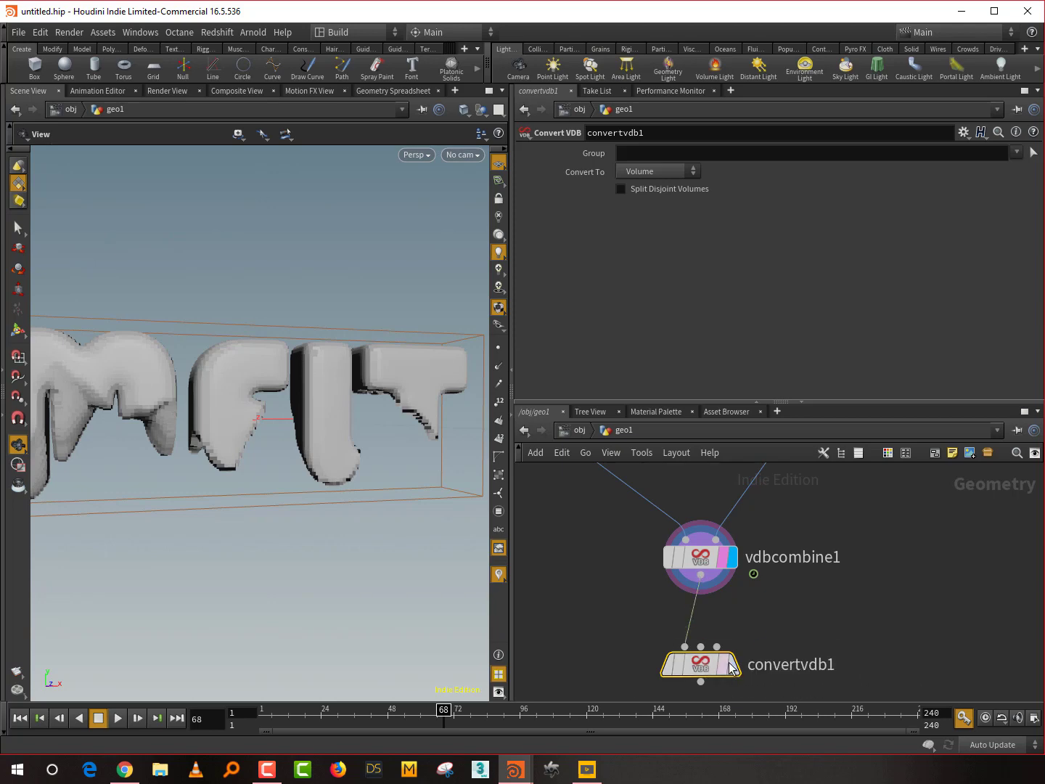
Step: Set Convert To to Polygons and inspect the melted letter meshes
left_click(735, 665)
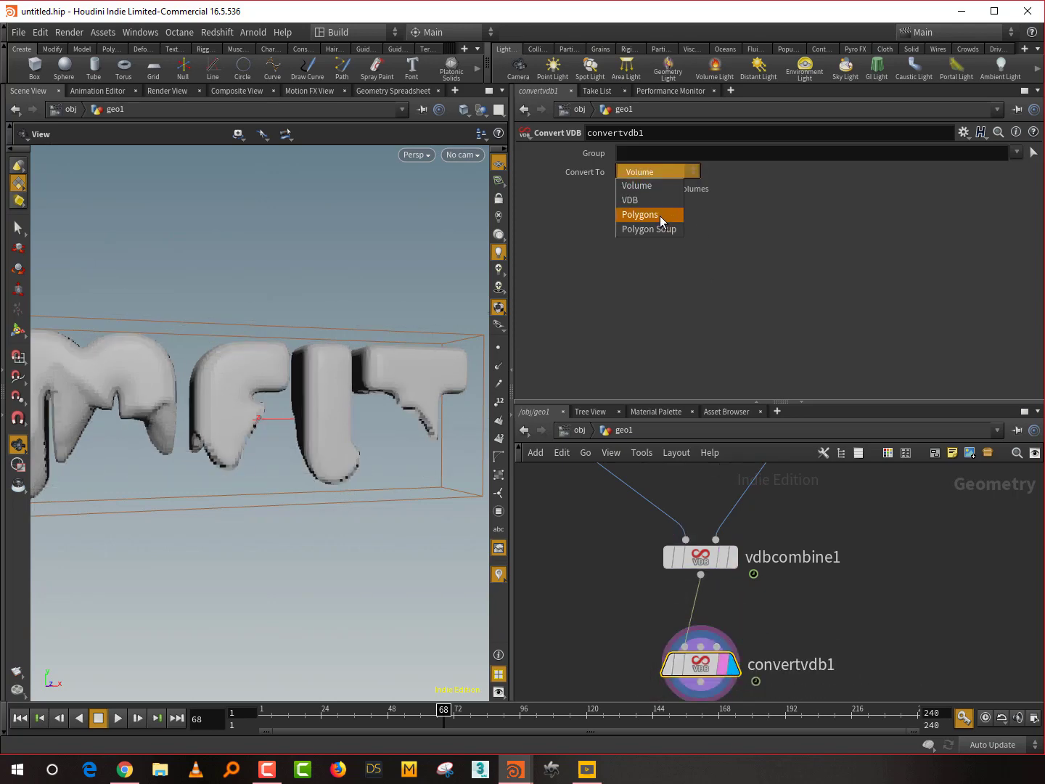
left_click(661, 215)
left_click_drag(402, 526, 343, 420)
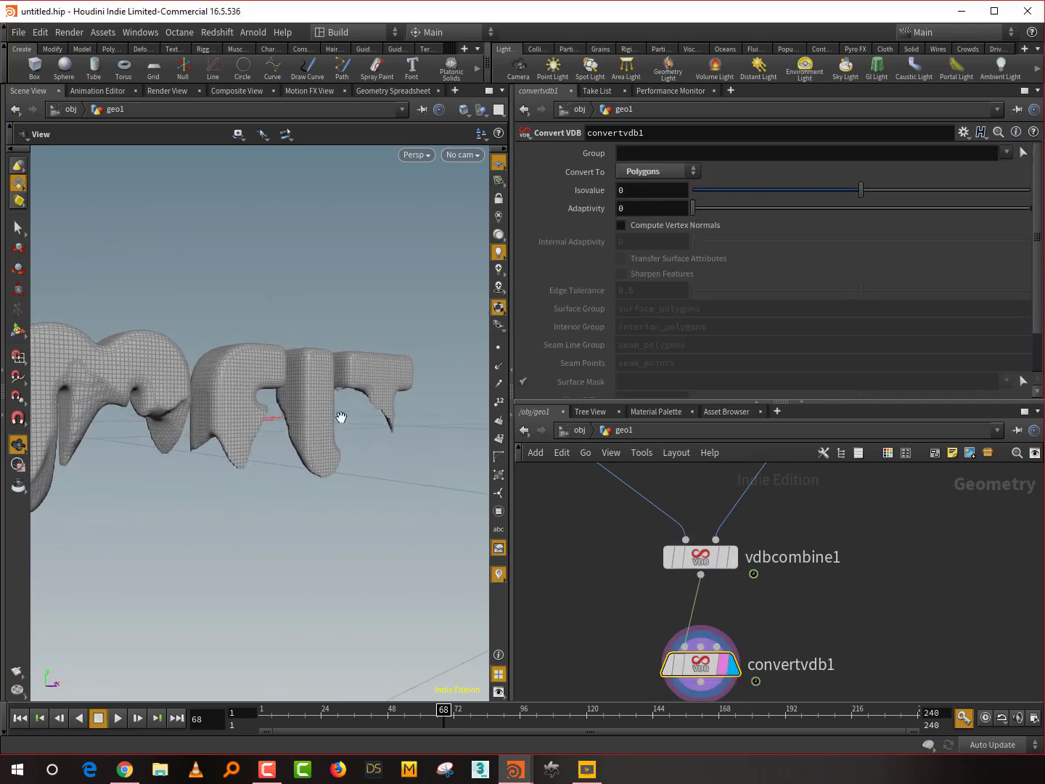
right_click_drag(343, 420, 406, 458)
left_click_drag(406, 458, 415, 445)
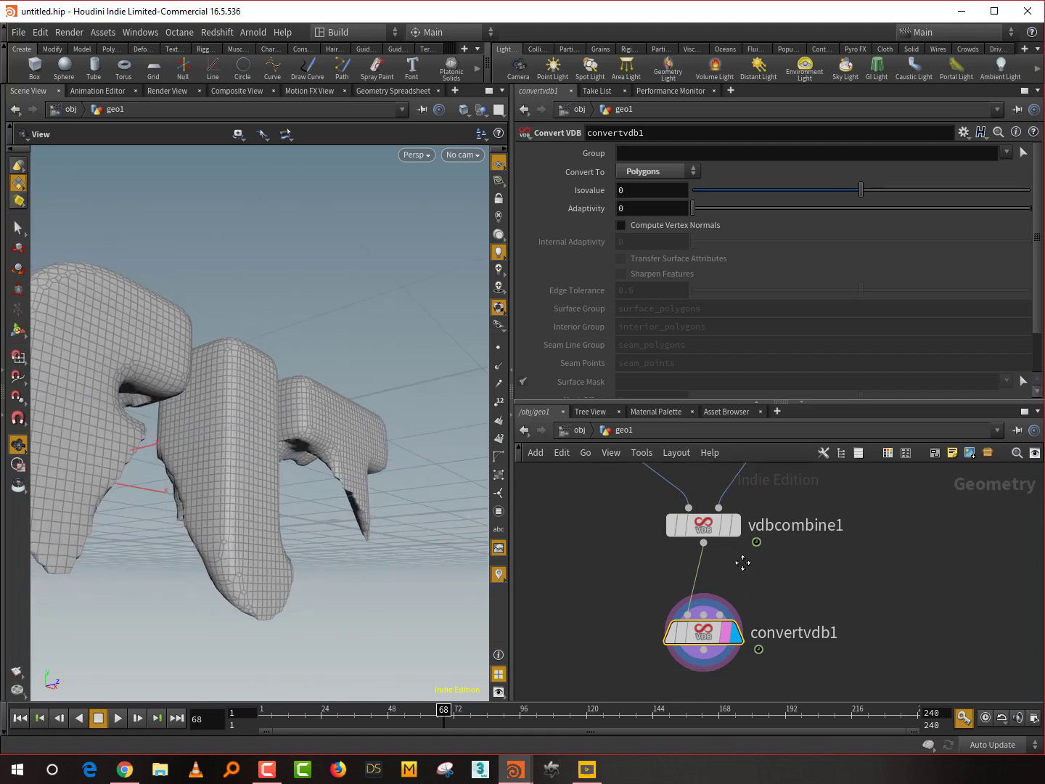
key("Tab")
Step: Insert a VDB Smooth node (vdbsmooth2) on the wire between vdbcombine1 and convertvdb1
type("vdb s")
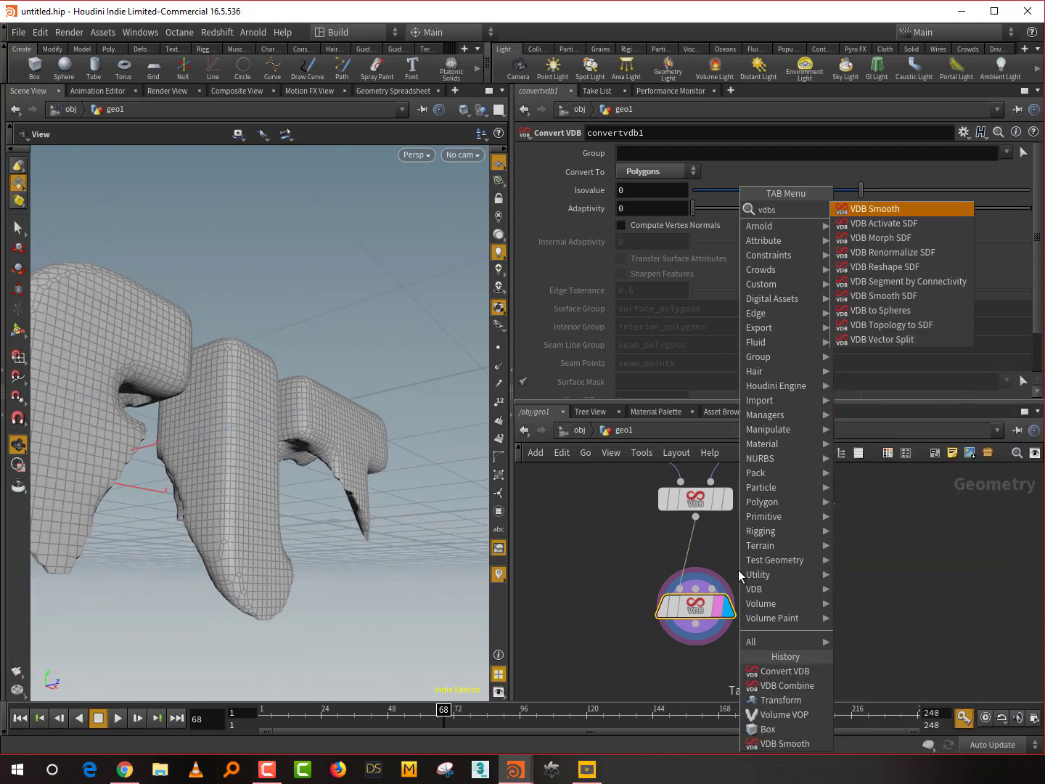
key("Return")
left_click(725, 562)
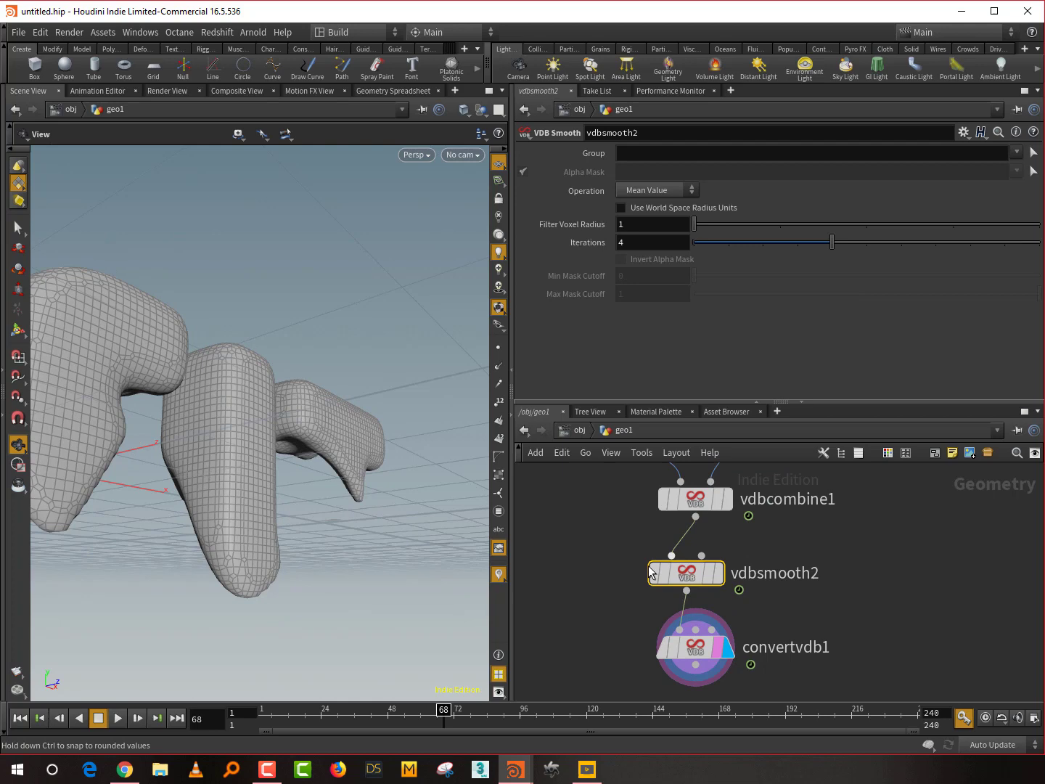
Step: Advance to frame 85 and inspect the smoothed melting MELT letters with wireframe hidden
left_click_drag(376, 602, 338, 605)
left_click_drag(439, 709, 552, 709)
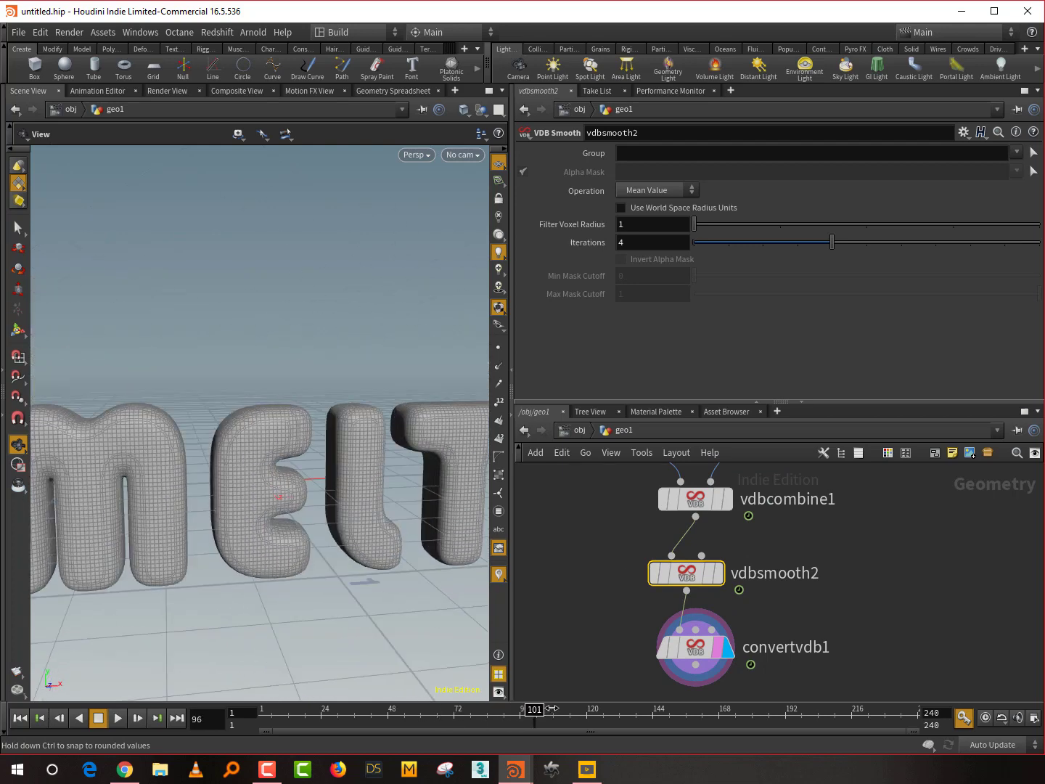
mouse_move(420, 619)
left_mouse_down()
mouse_move(376, 624)
mouse_move(391, 546)
mouse_move(348, 522)
left_mouse_up()
key("shift+w")
left_click_drag(308, 715, 448, 715)
scroll(817, 649, "down", 4)
key("Up")
key("Up")
key("Up")
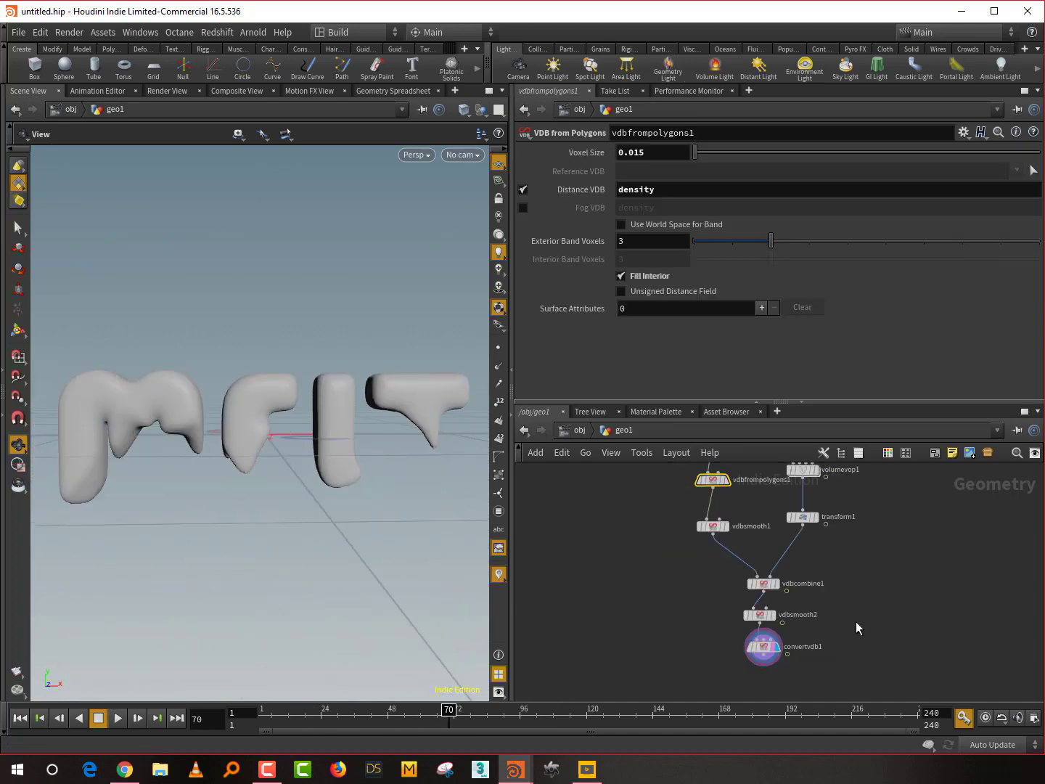
left_click_drag(299, 508, 367, 608)
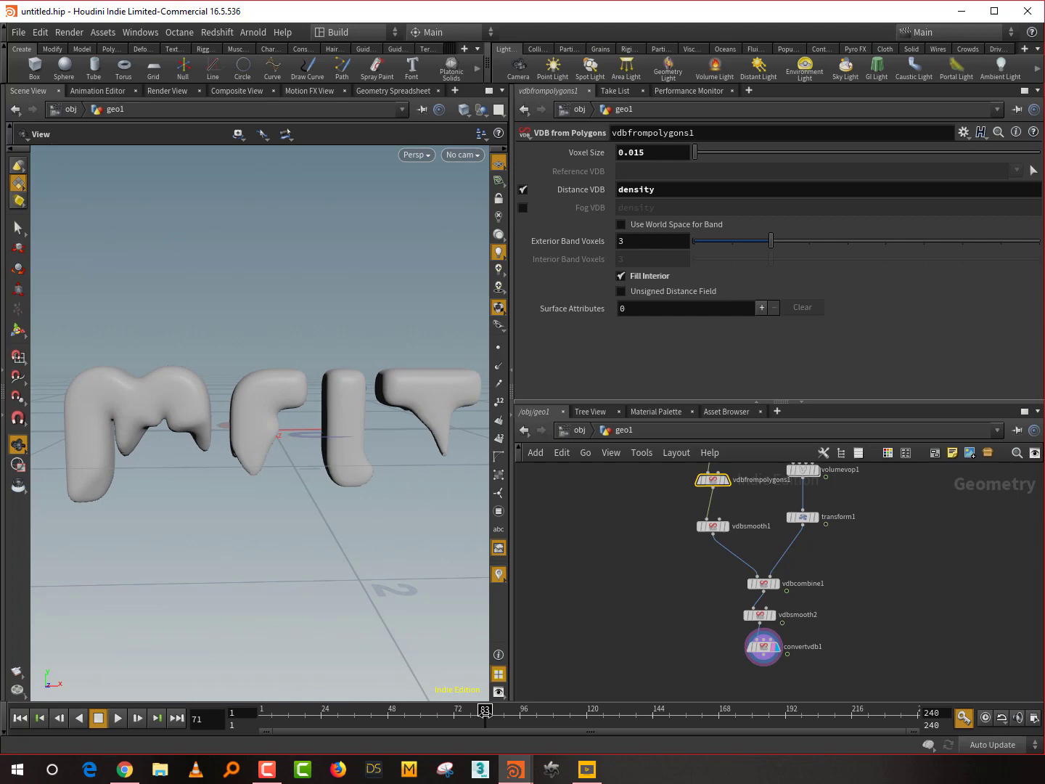